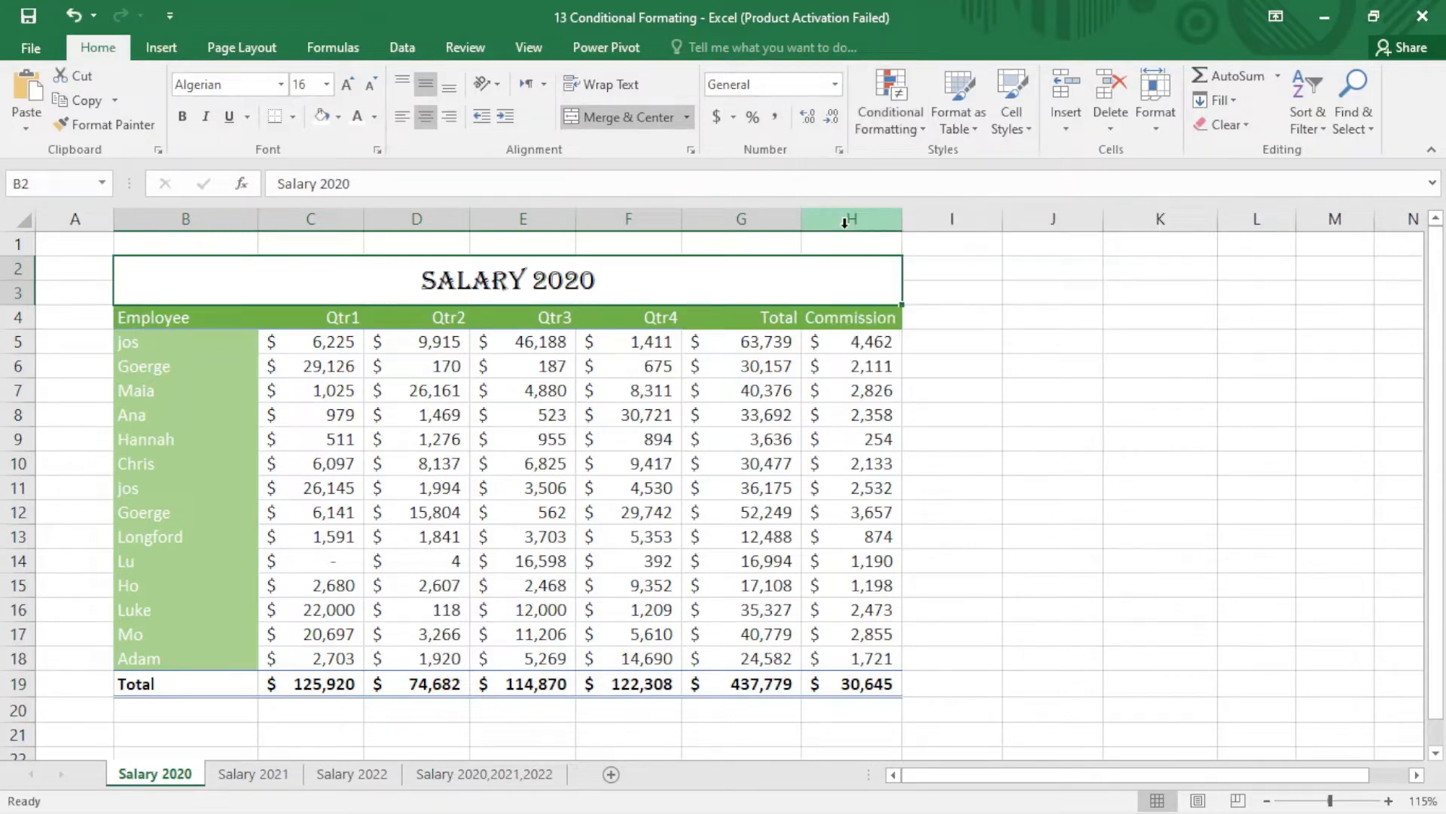
{"action": "left_click", "coordinate": [915, 133]}
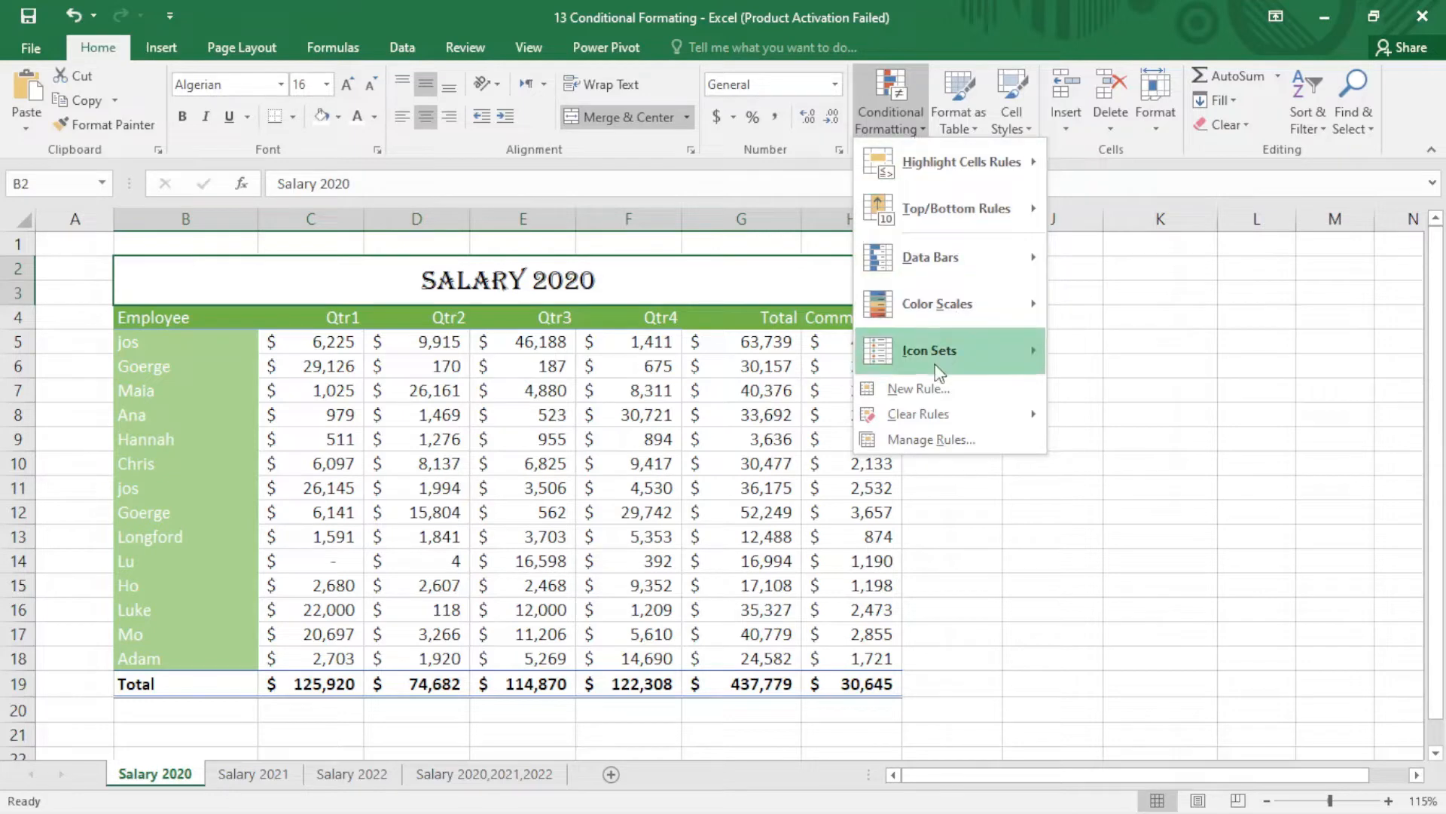
{"action": "mouse_move", "coordinate": [915, 304]}
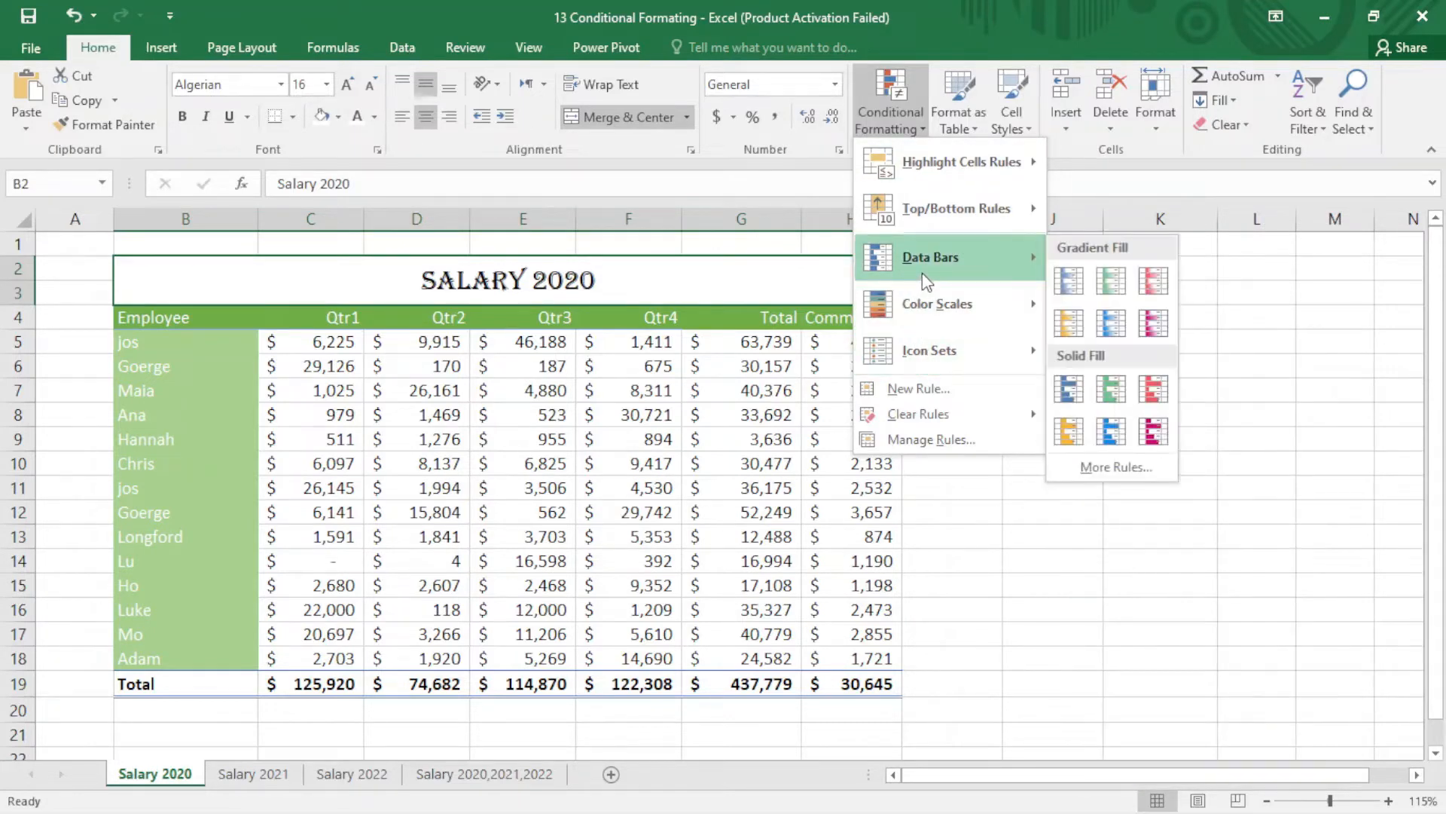
{"action": "mouse_move", "coordinate": [942, 209]}
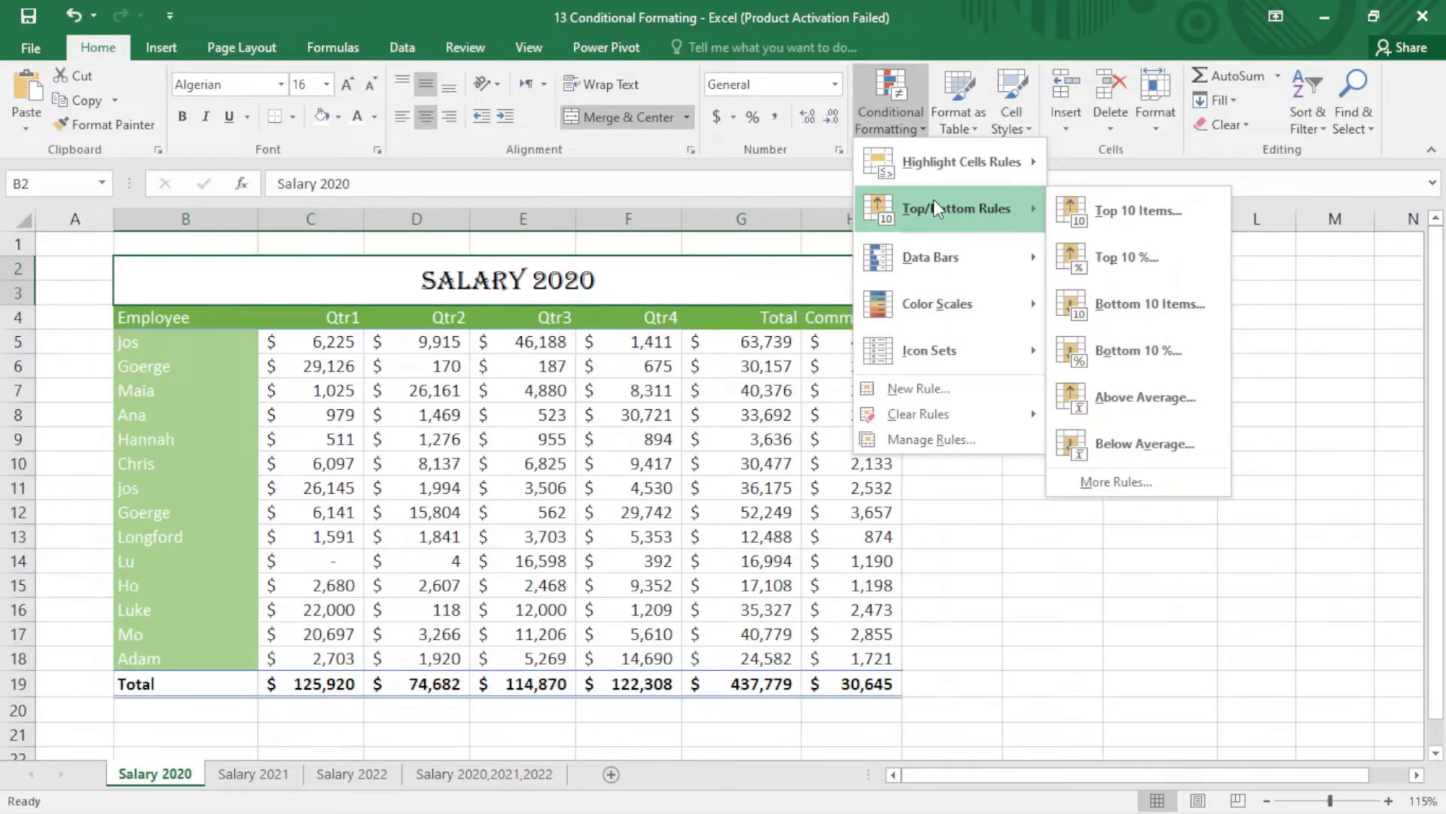
{"action": "mouse_move", "coordinate": [947, 180]}
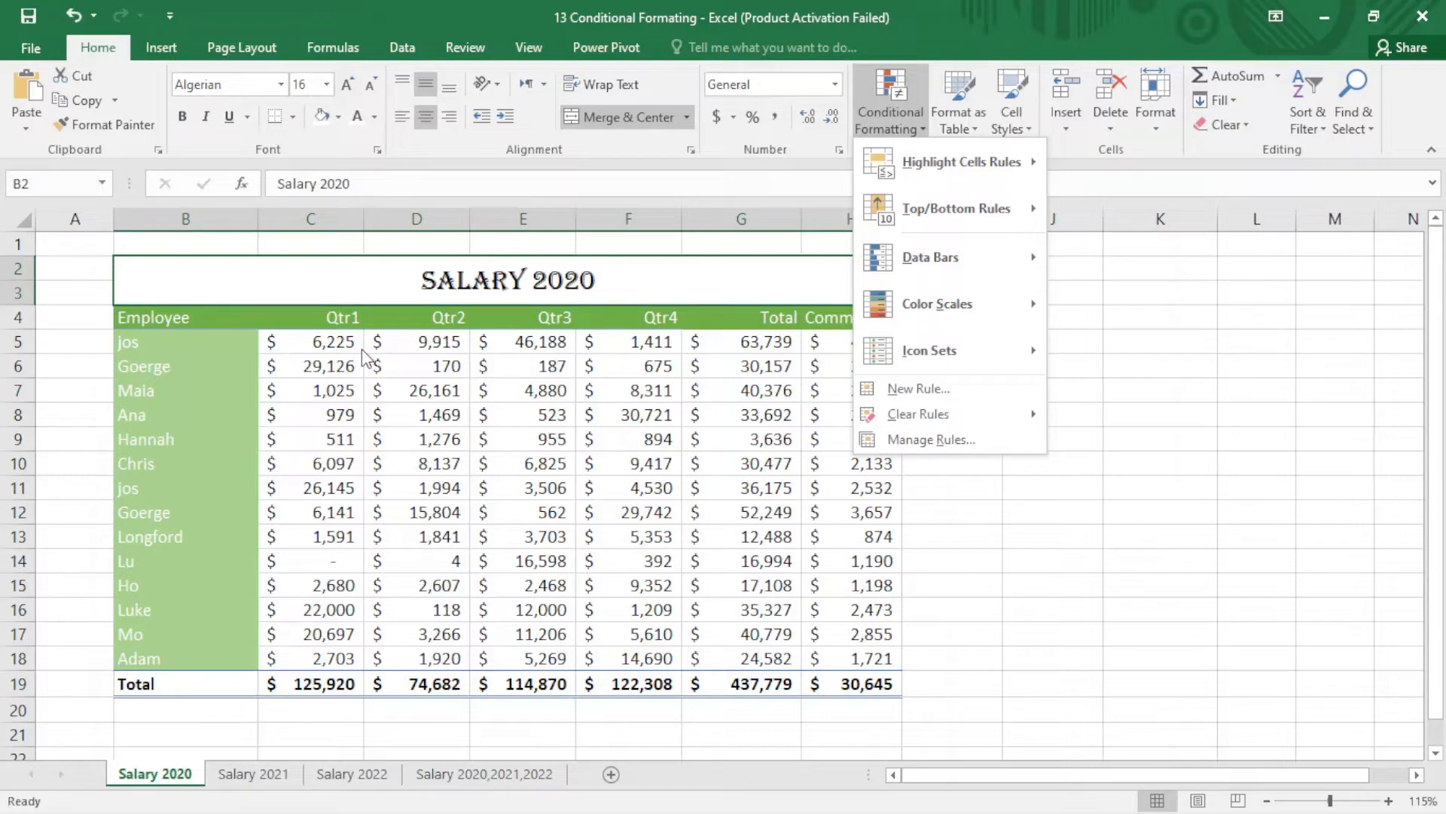
{"action": "left_click", "coordinate": [362, 350]}
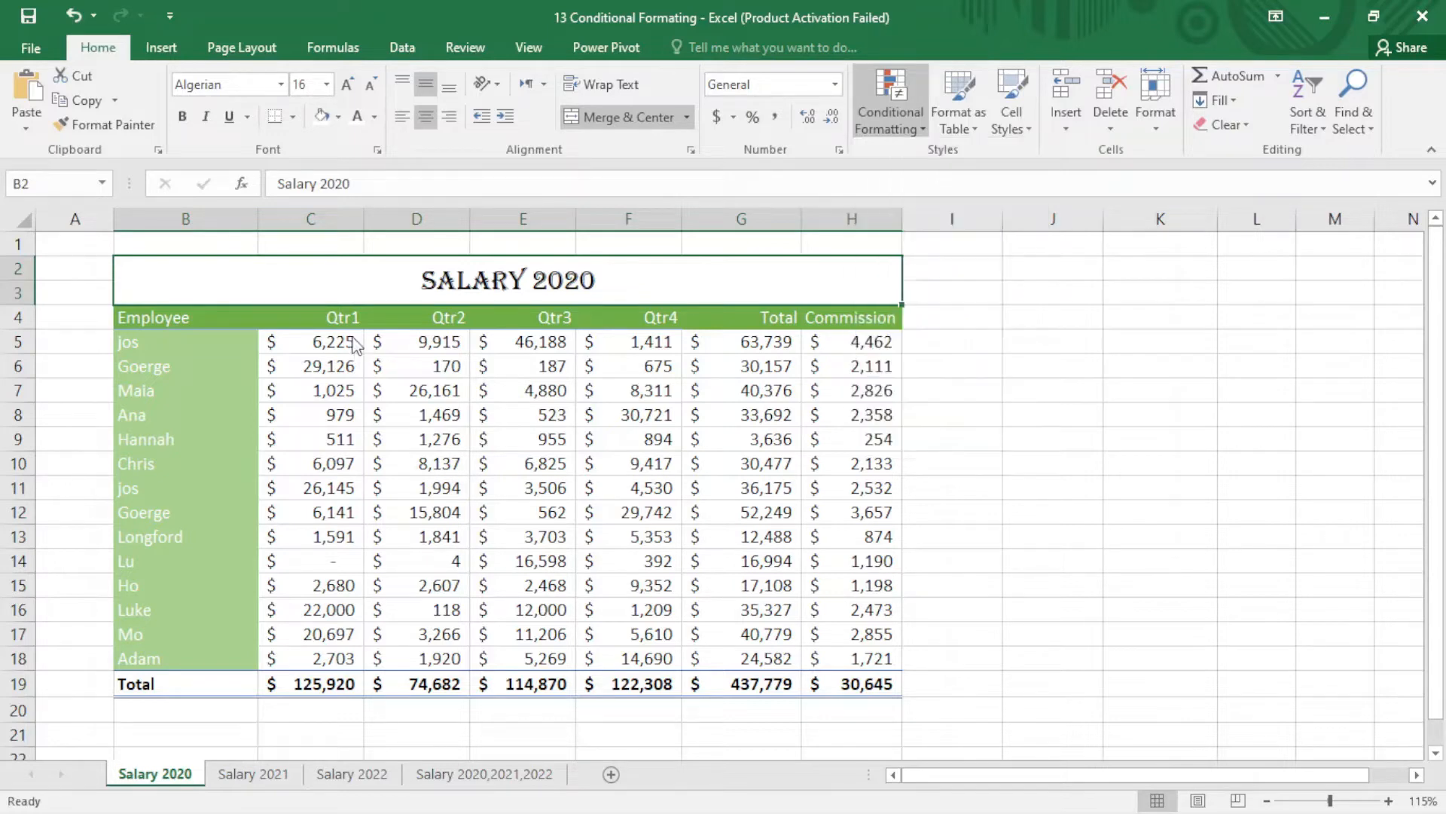
Step: Apply the Yellow-Green color scale to the Qtr1 values in C5:C18, so the highest amounts are yellow and the lowest green
{"action": "left_click", "coordinate": [341, 341]}
{"action": "left_click_drag", "start_coordinate": [340, 342], "coordinate": [339, 660]}
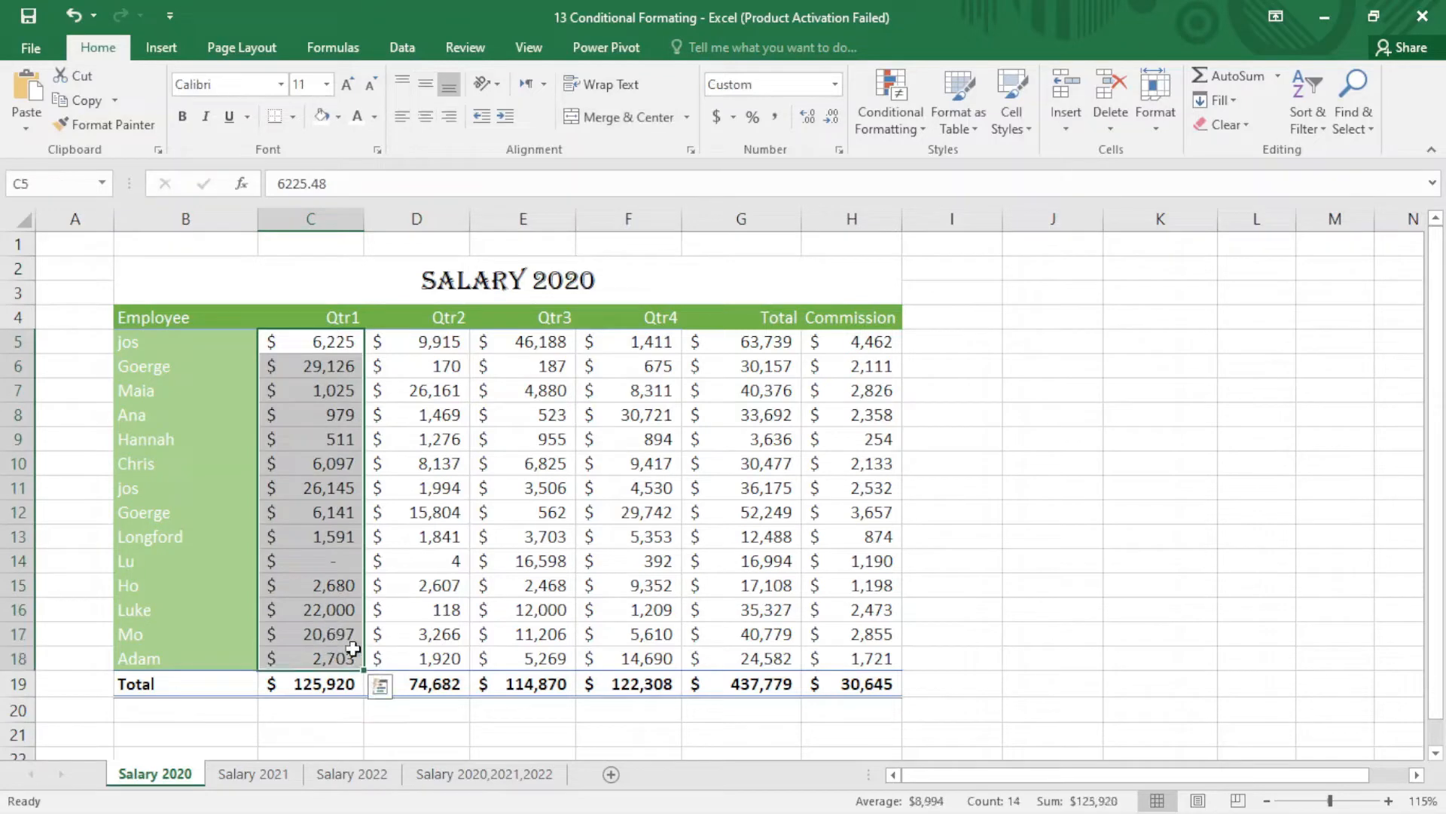
{"action": "left_click", "coordinate": [920, 139]}
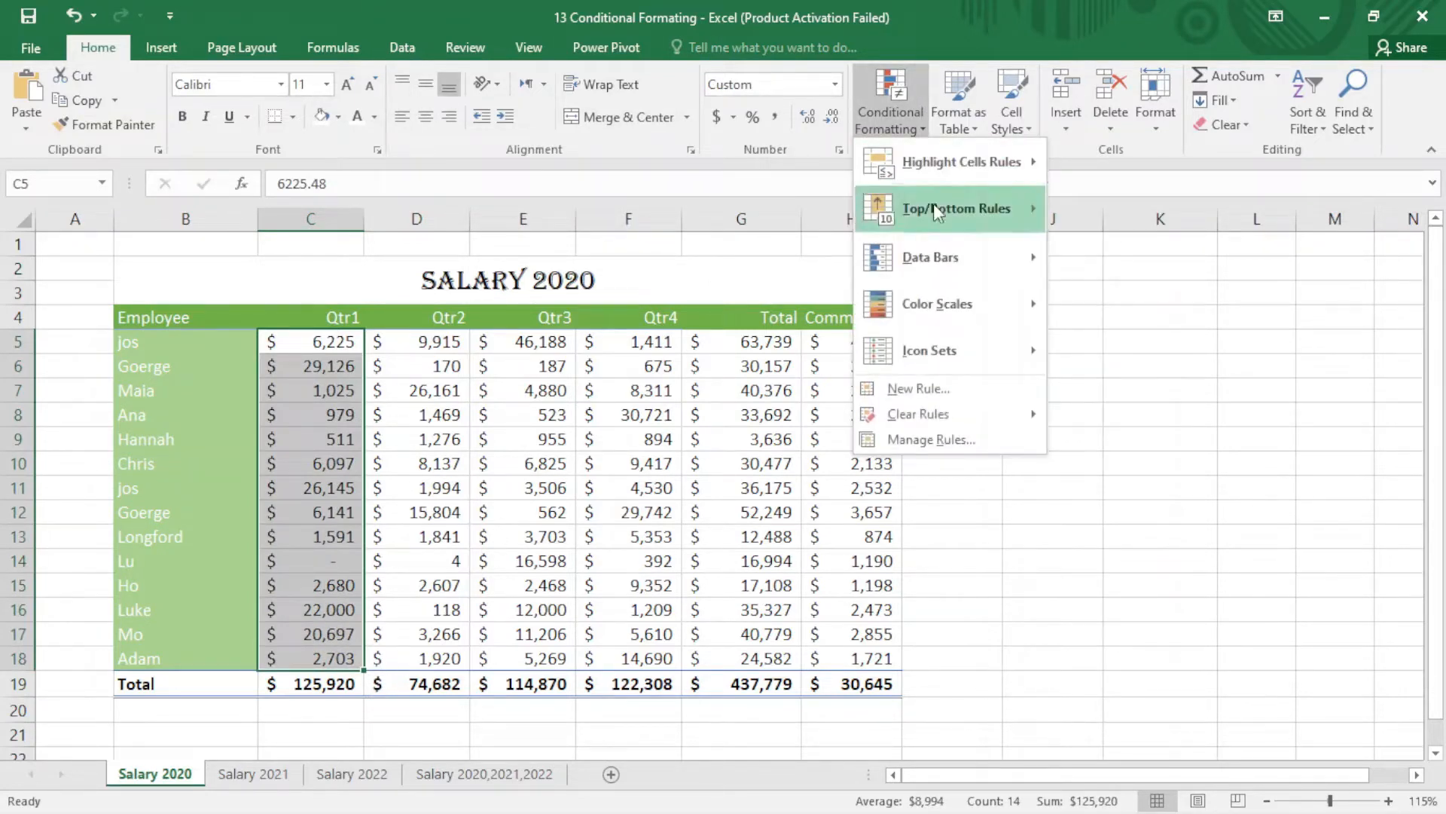
{"action": "mouse_move", "coordinate": [955, 315]}
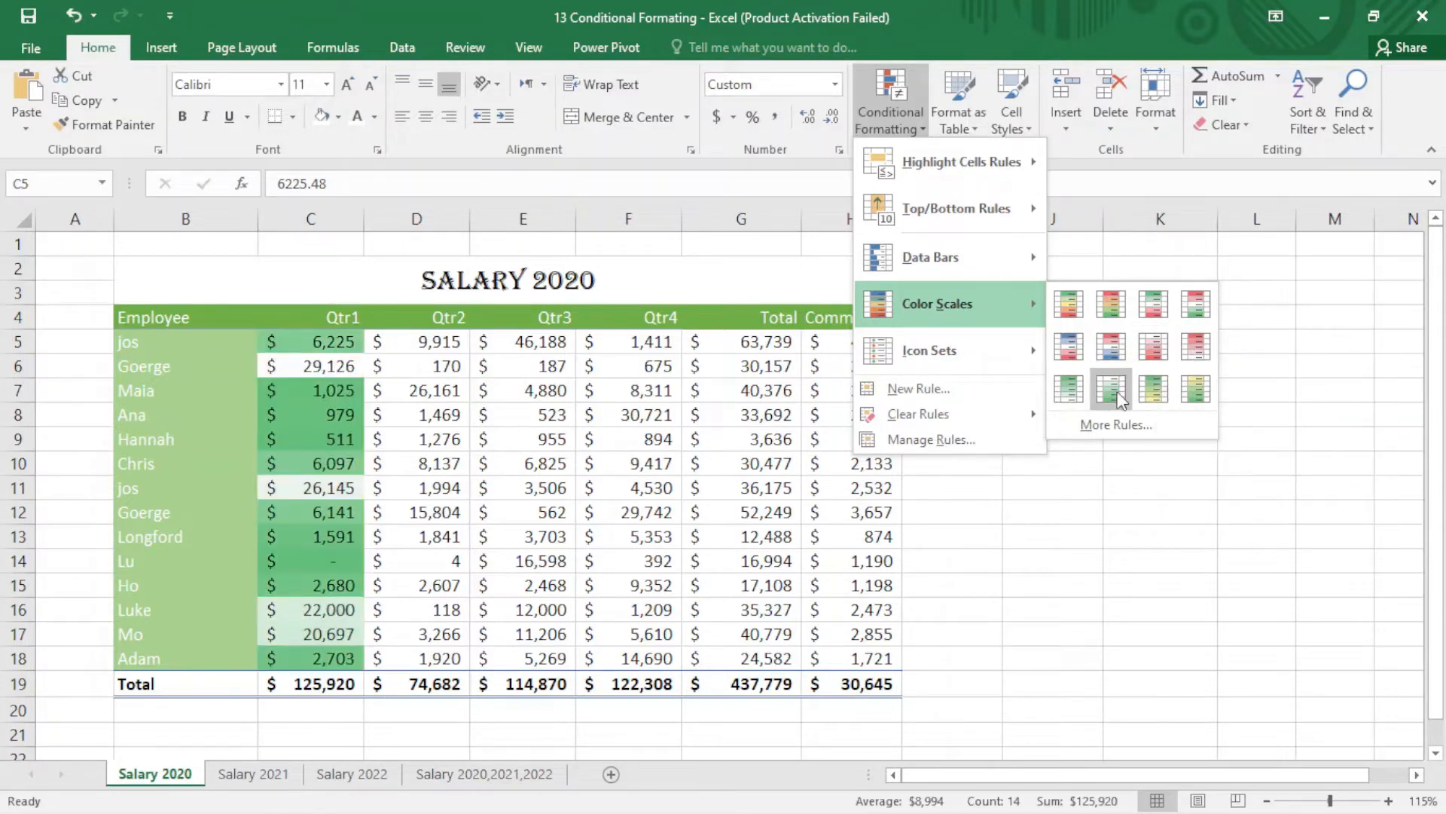
{"action": "left_click", "coordinate": [1189, 388]}
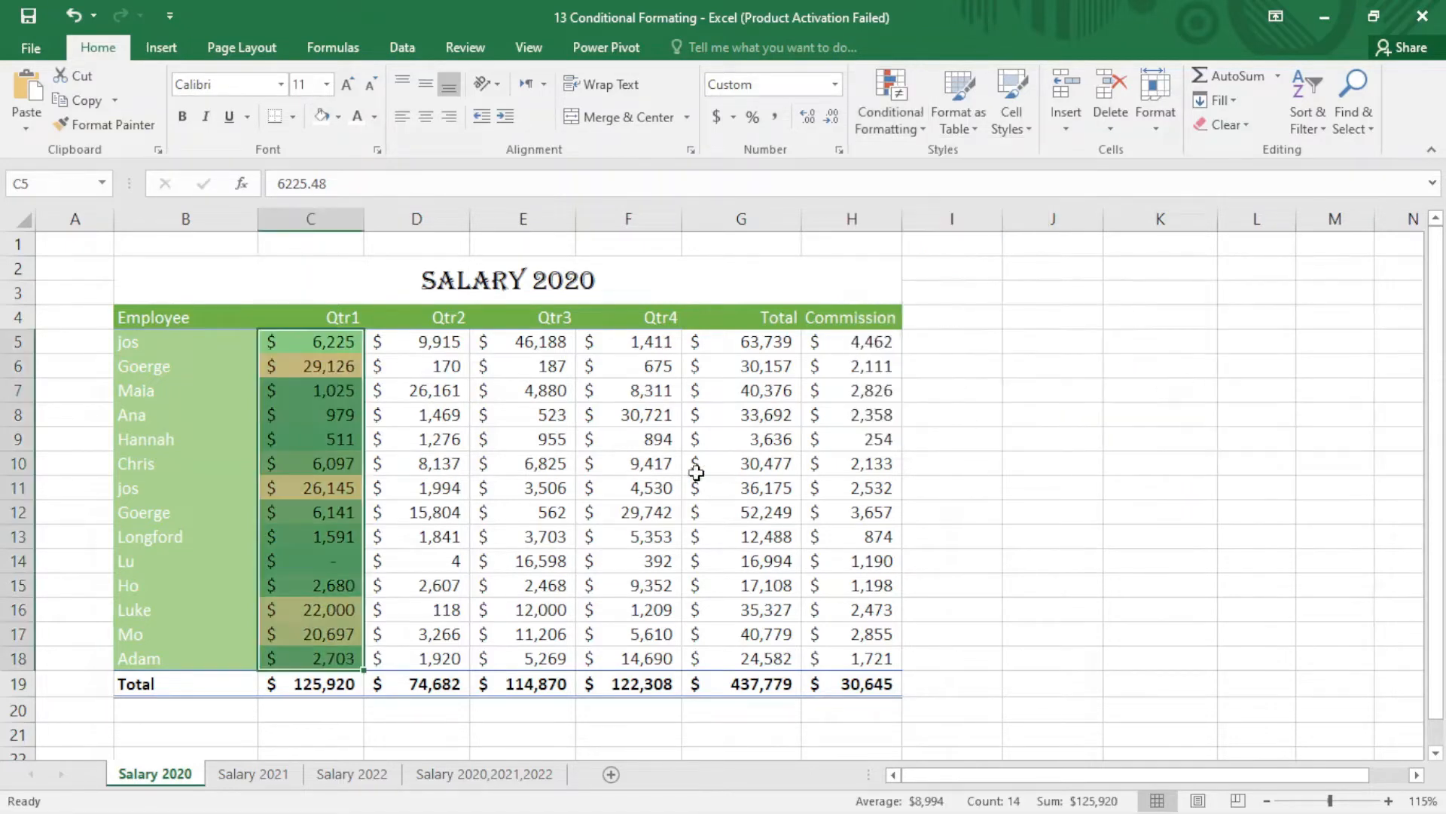
{"action": "left_click", "coordinate": [477, 482]}
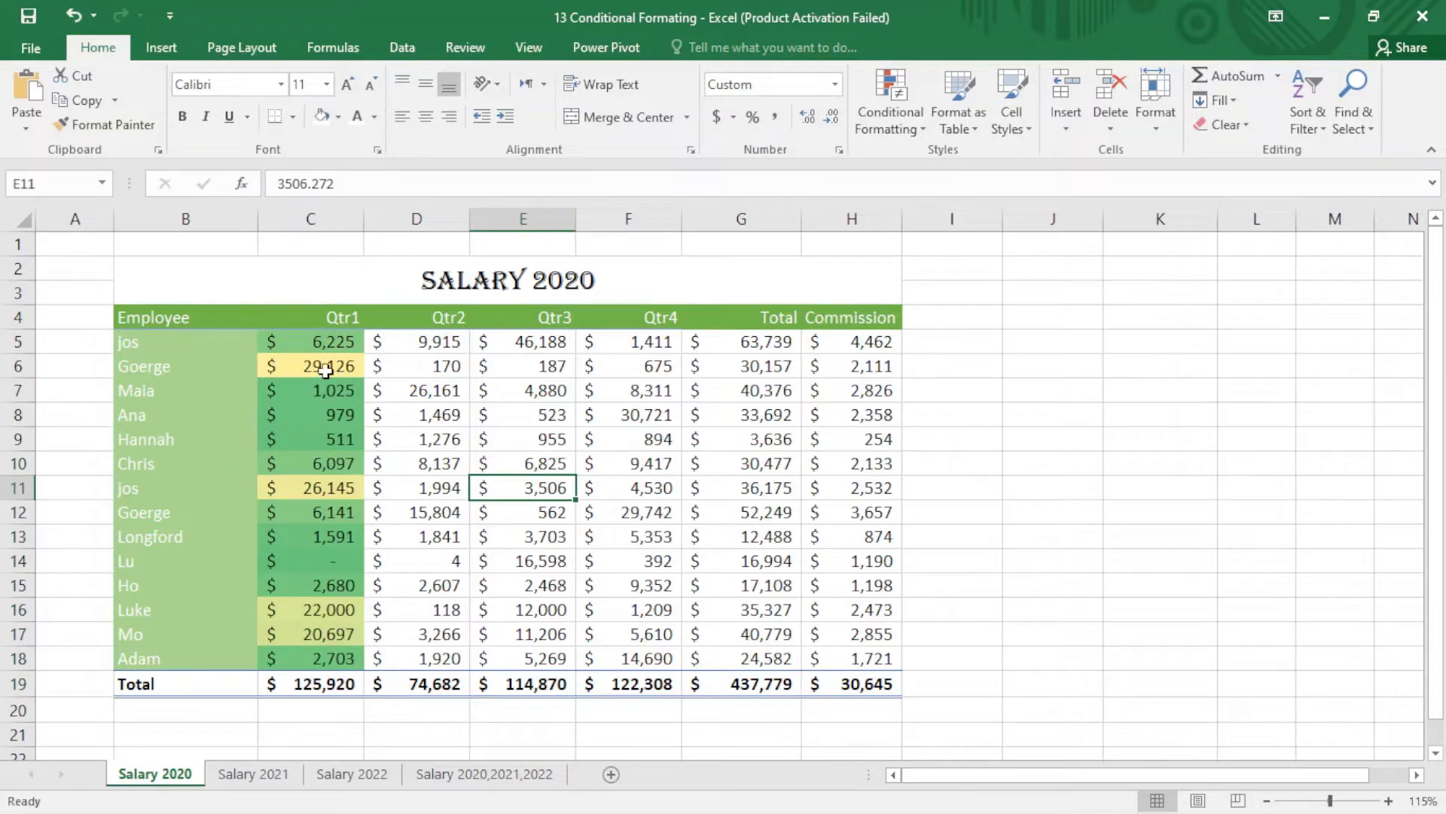
{"action": "left_click", "coordinate": [333, 491]}
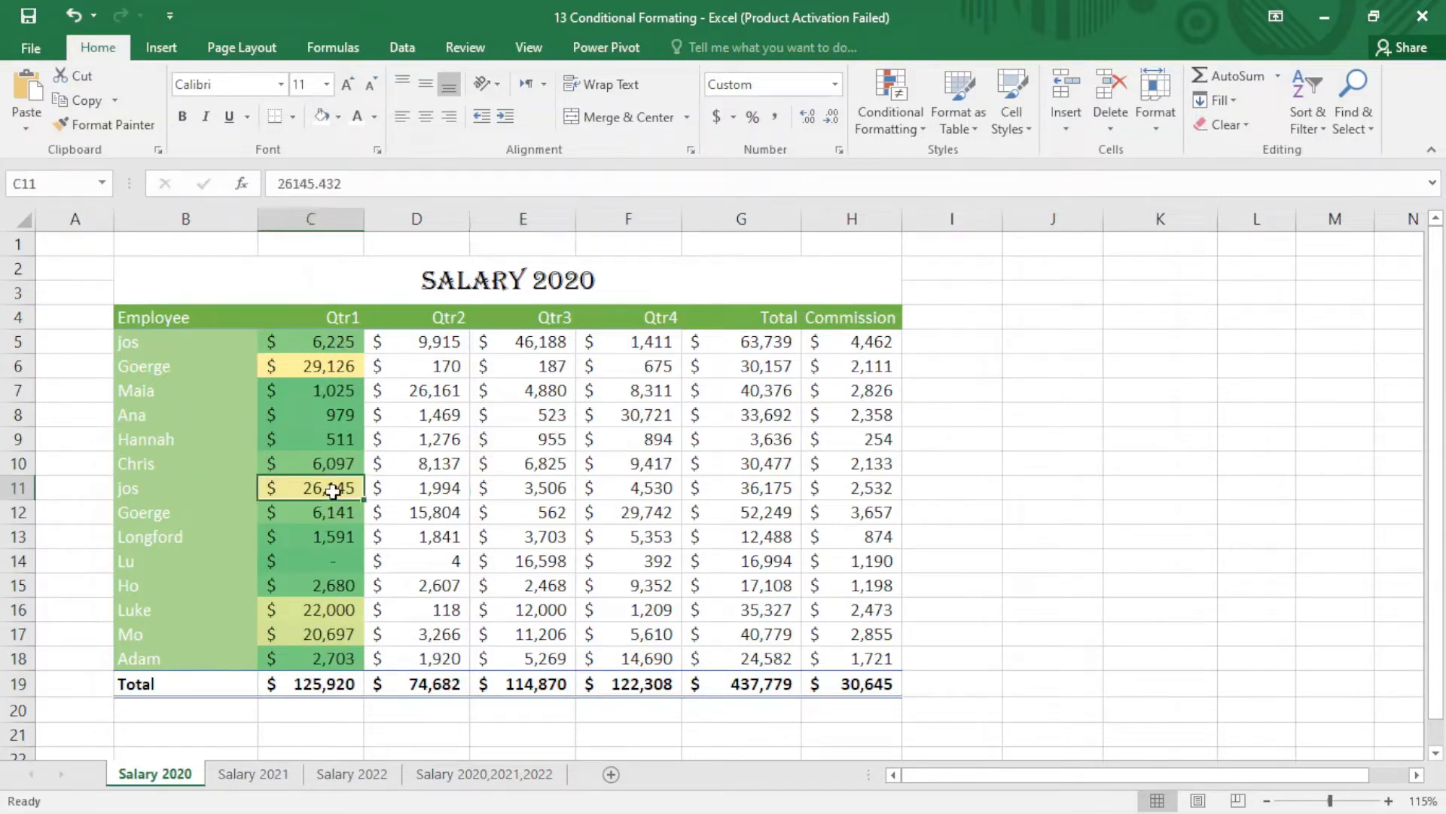
{"action": "left_click", "coordinate": [339, 441]}
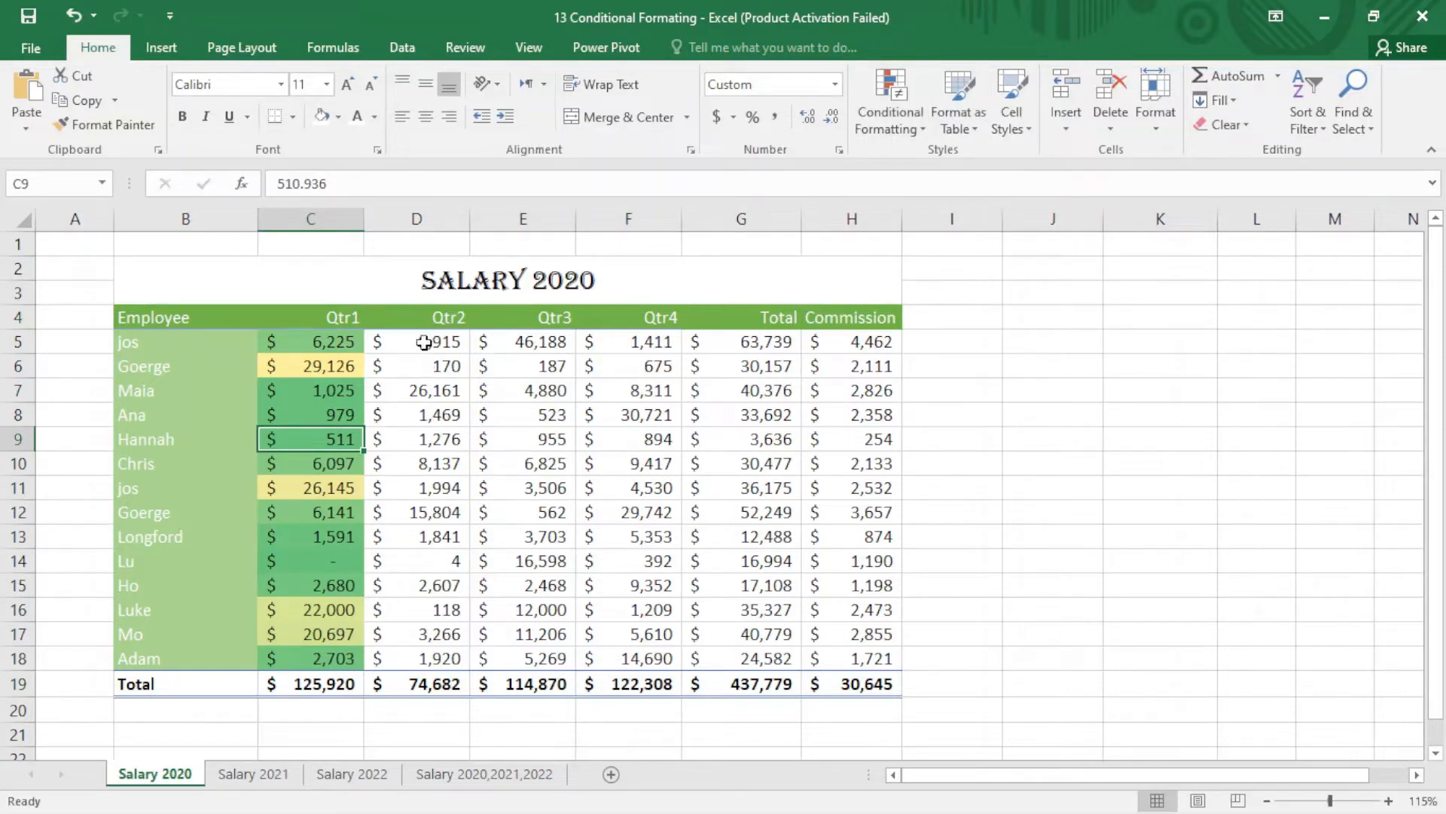
Step: Add pink gradient-fill data bars to the Qtr2 values in D5:D18
{"action": "left_click_drag", "start_coordinate": [428, 344], "coordinate": [463, 661]}
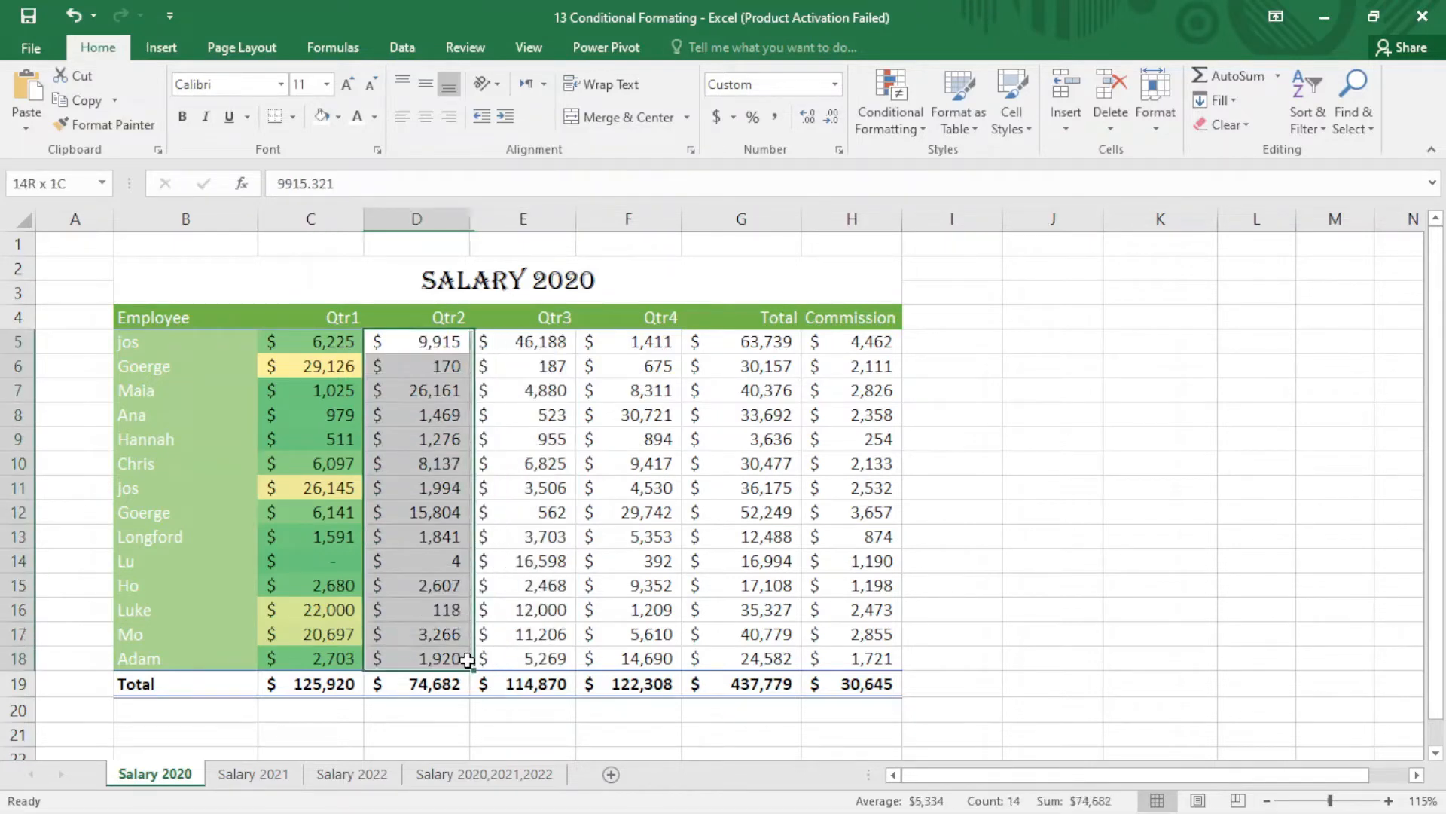
{"action": "left_click", "coordinate": [917, 134]}
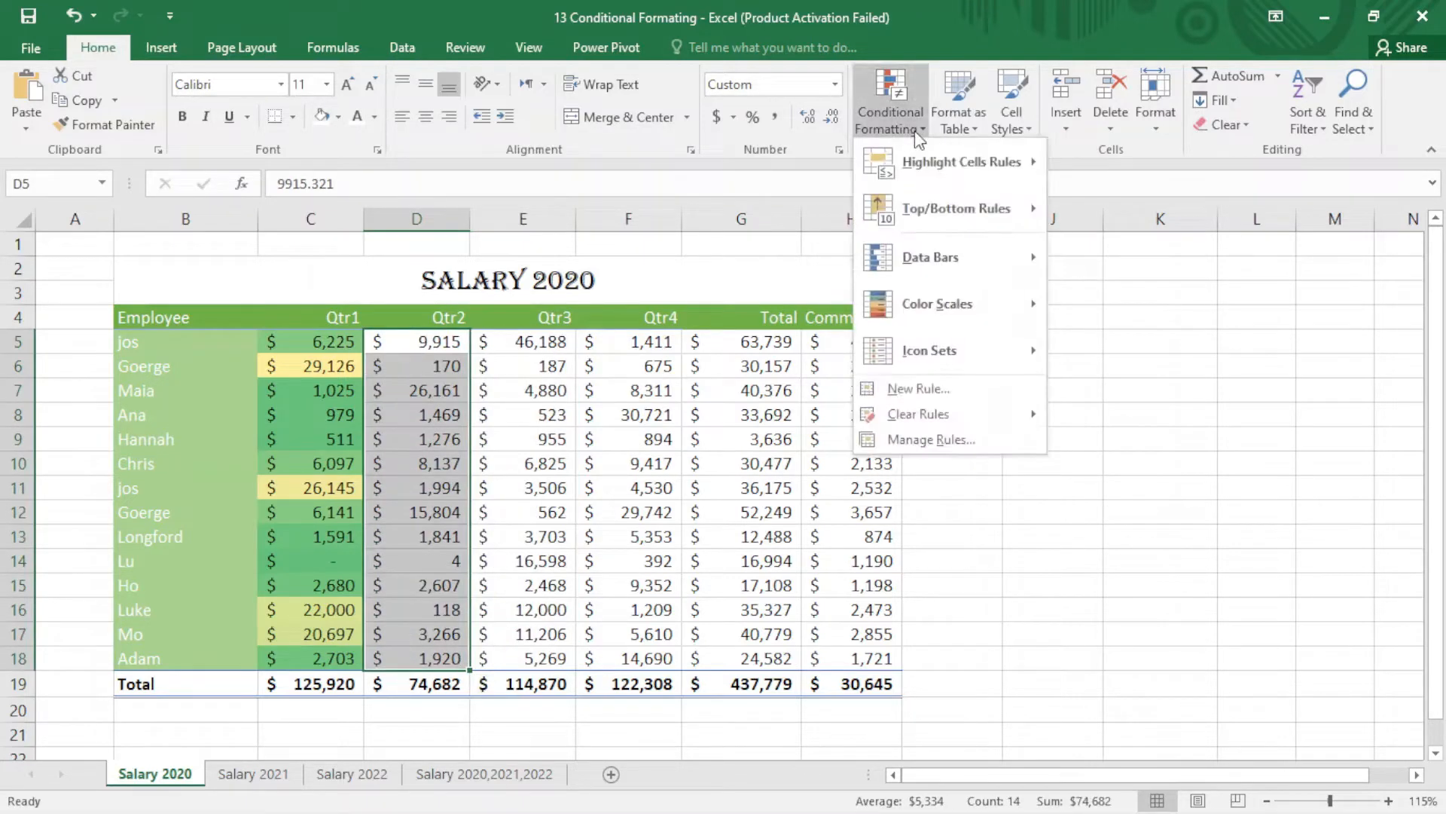
{"action": "mouse_move", "coordinate": [948, 259]}
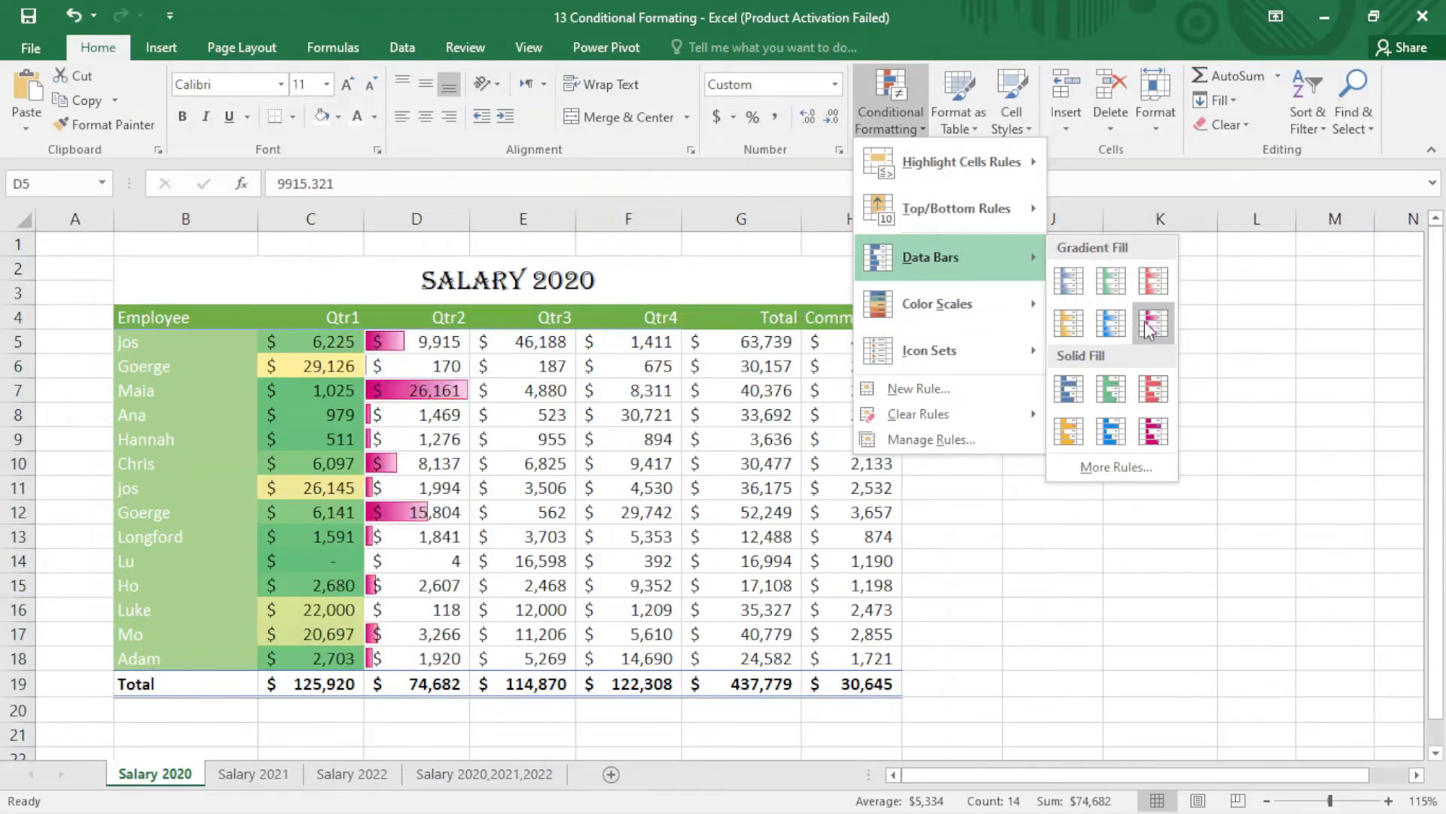
{"action": "left_click", "coordinate": [1148, 329]}
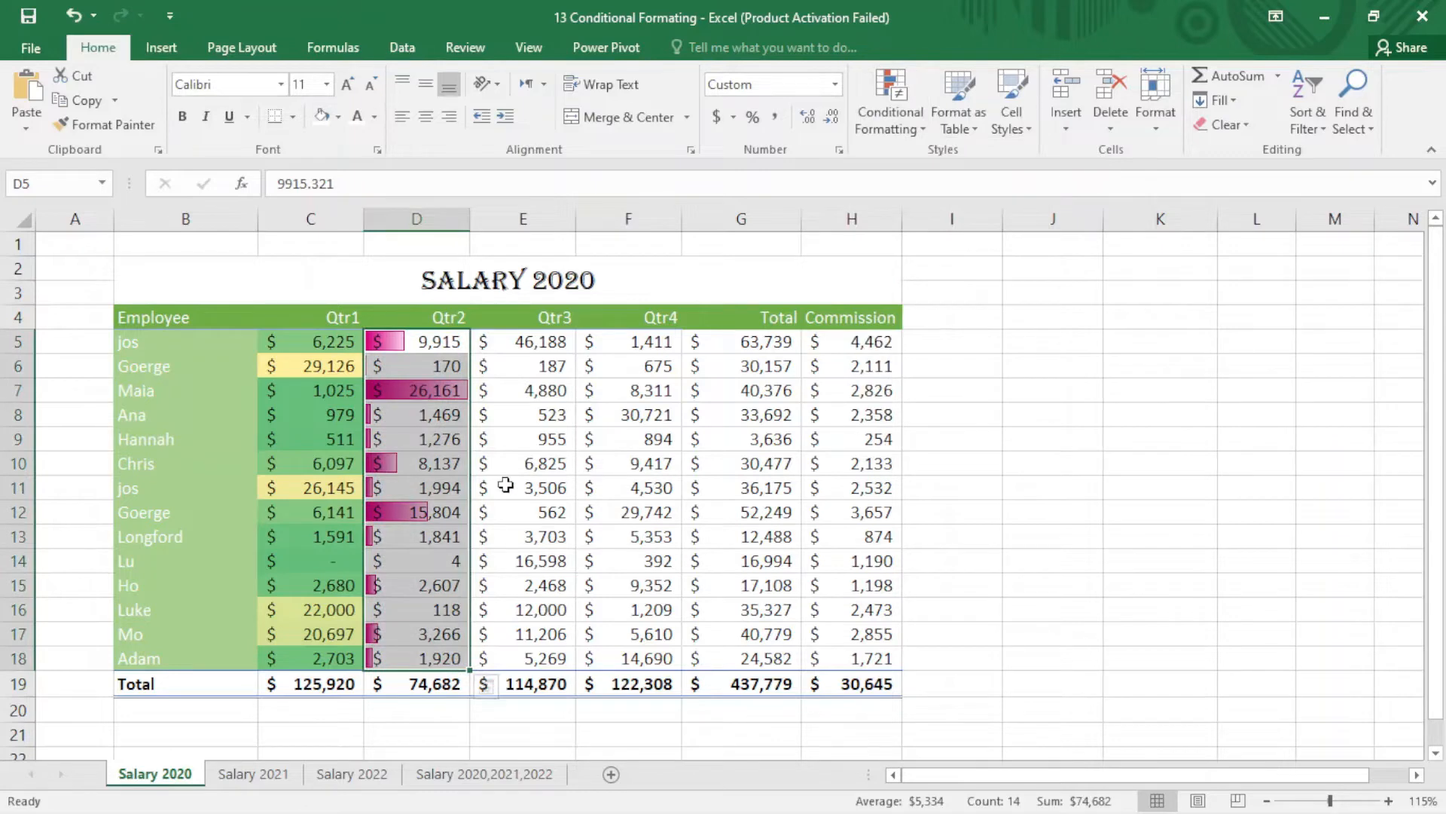
{"action": "left_click", "coordinate": [414, 487]}
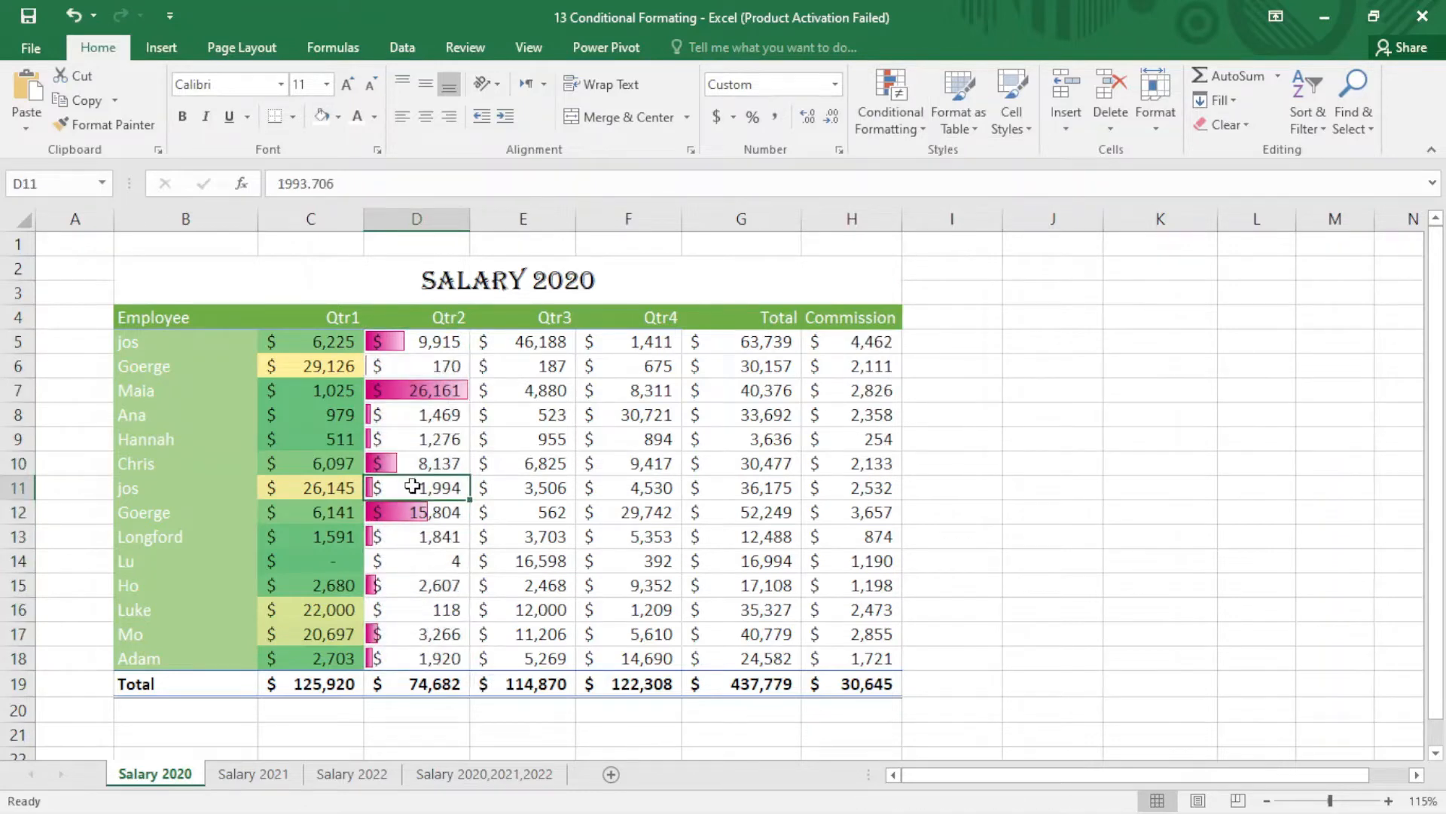
{"action": "left_click", "coordinate": [431, 396]}
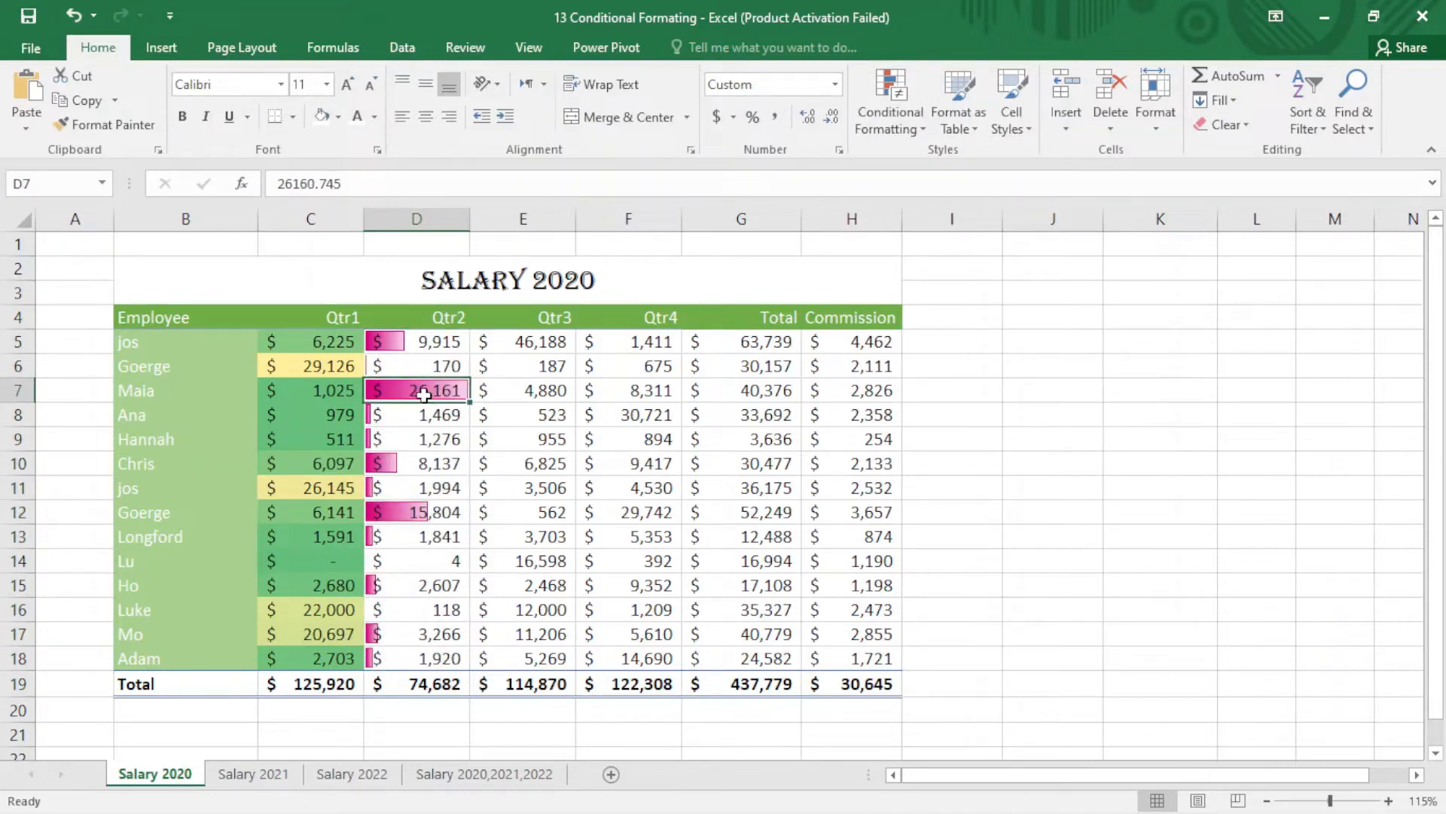
{"action": "left_click", "coordinate": [424, 562]}
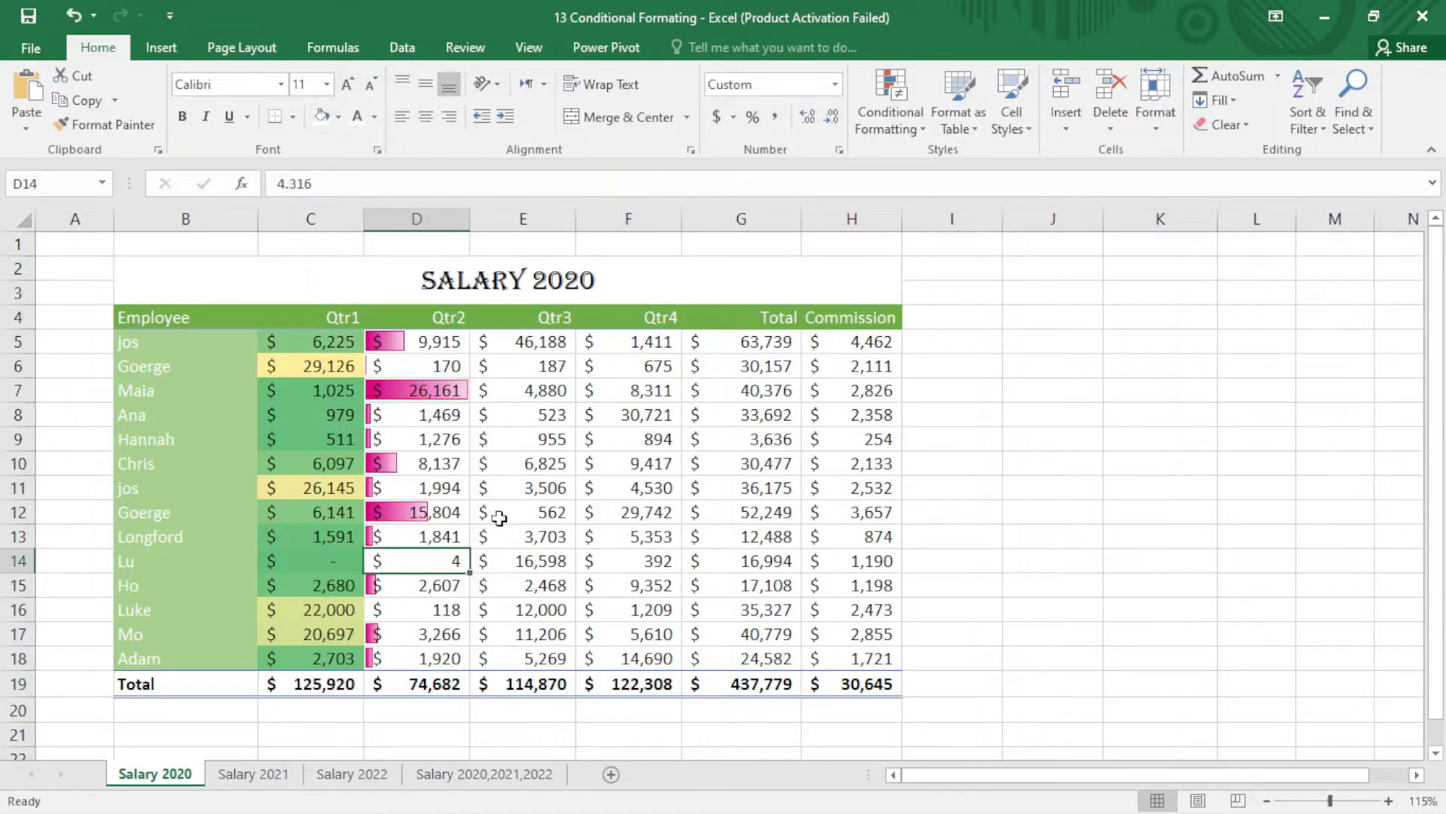
Step: Highlight the above-average Qtr3 values in E5:E18 using a custom format with a medium-light blue background fill
{"action": "left_click_drag", "start_coordinate": [549, 345], "coordinate": [569, 659]}
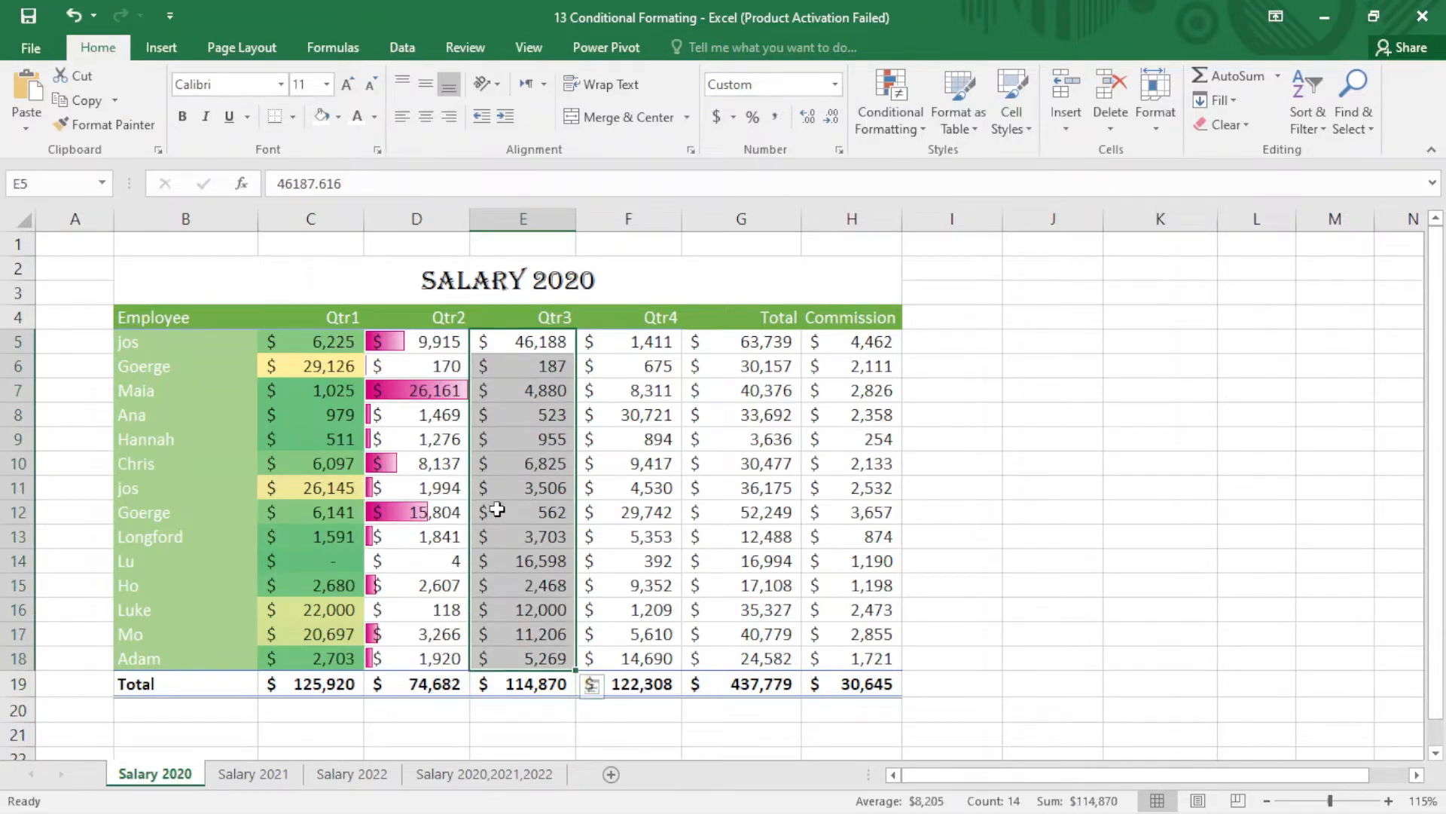
{"action": "left_click", "coordinate": [918, 125]}
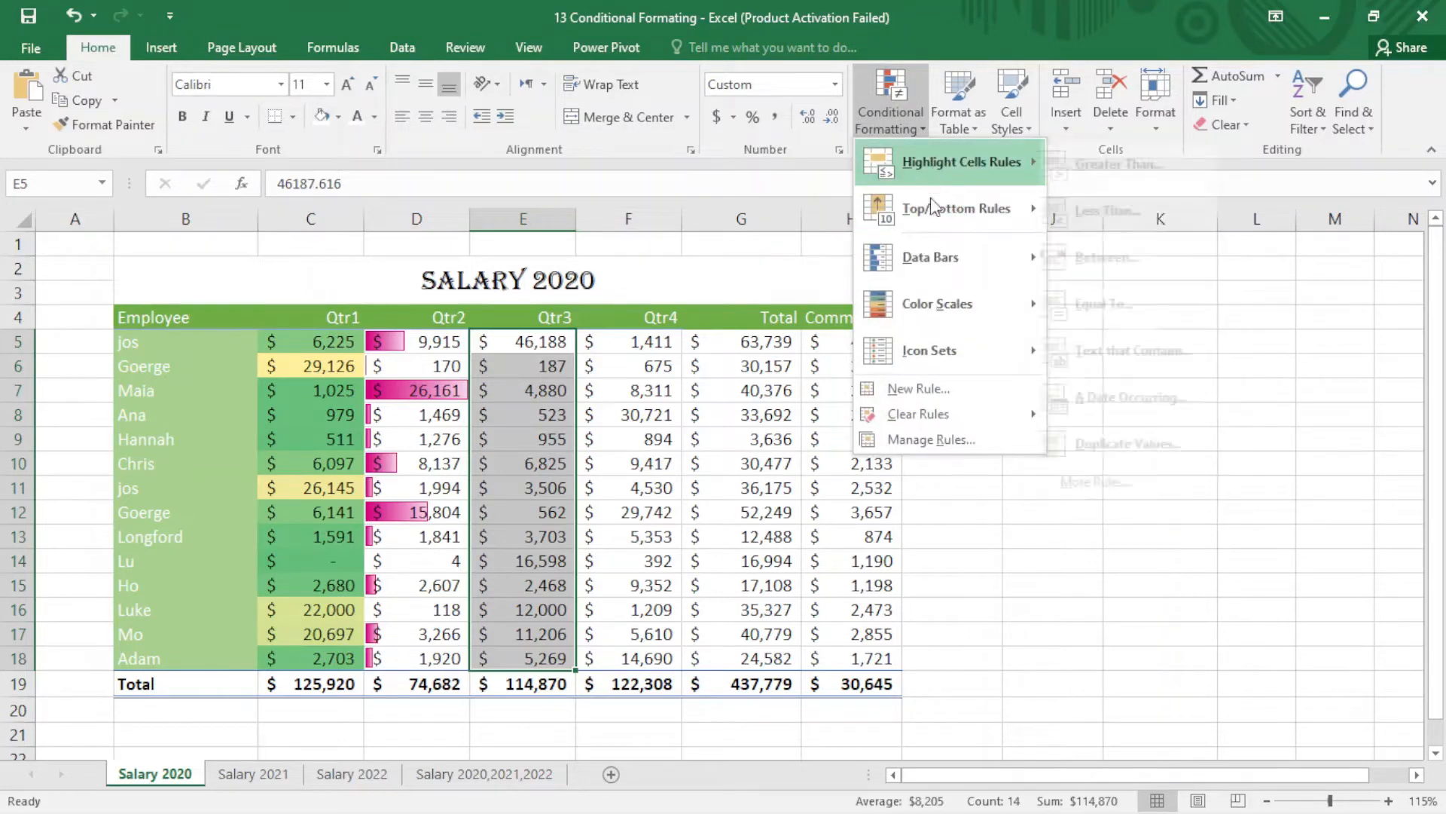
{"action": "mouse_move", "coordinate": [941, 226]}
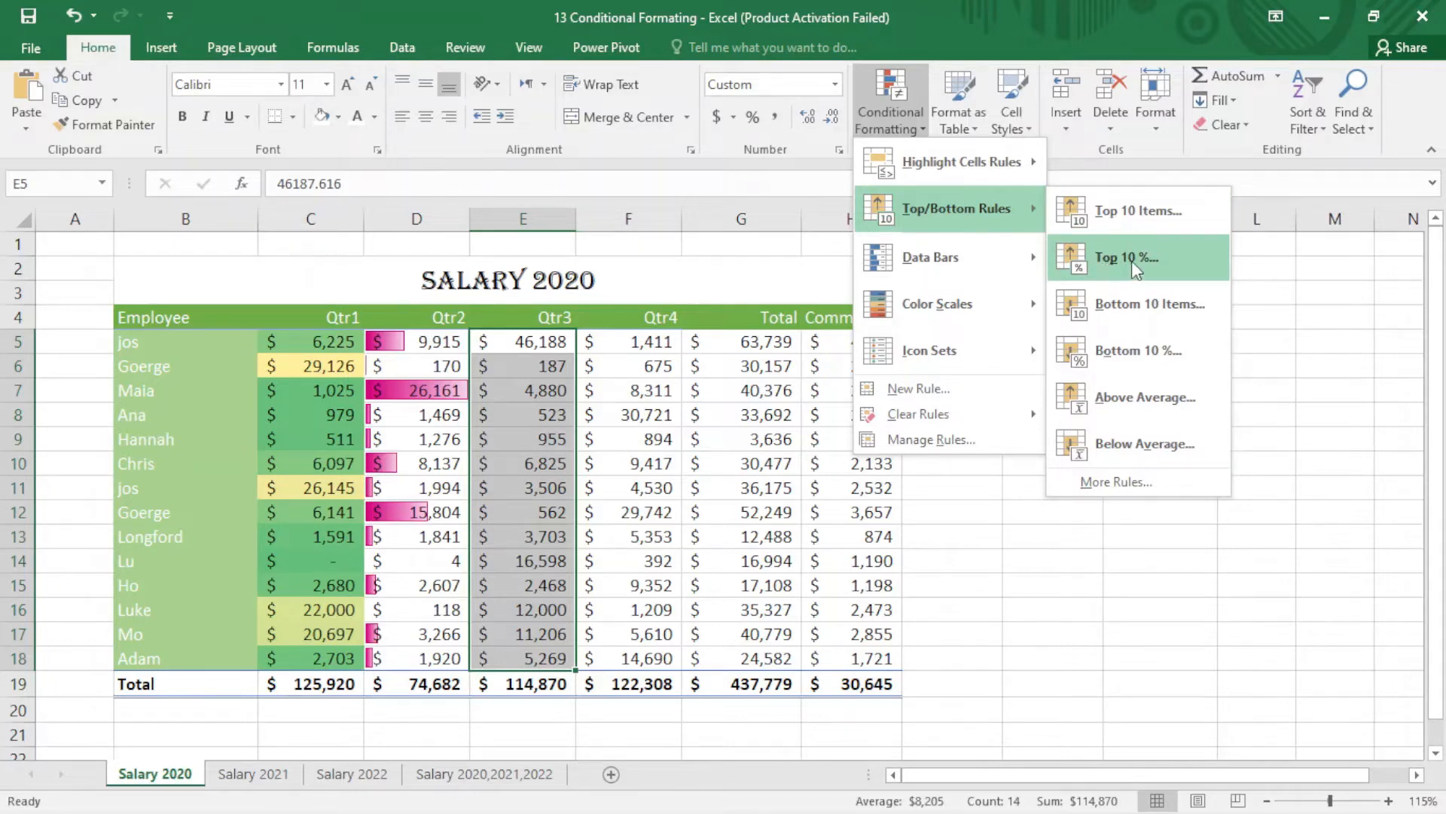
{"action": "left_click", "coordinate": [1122, 398]}
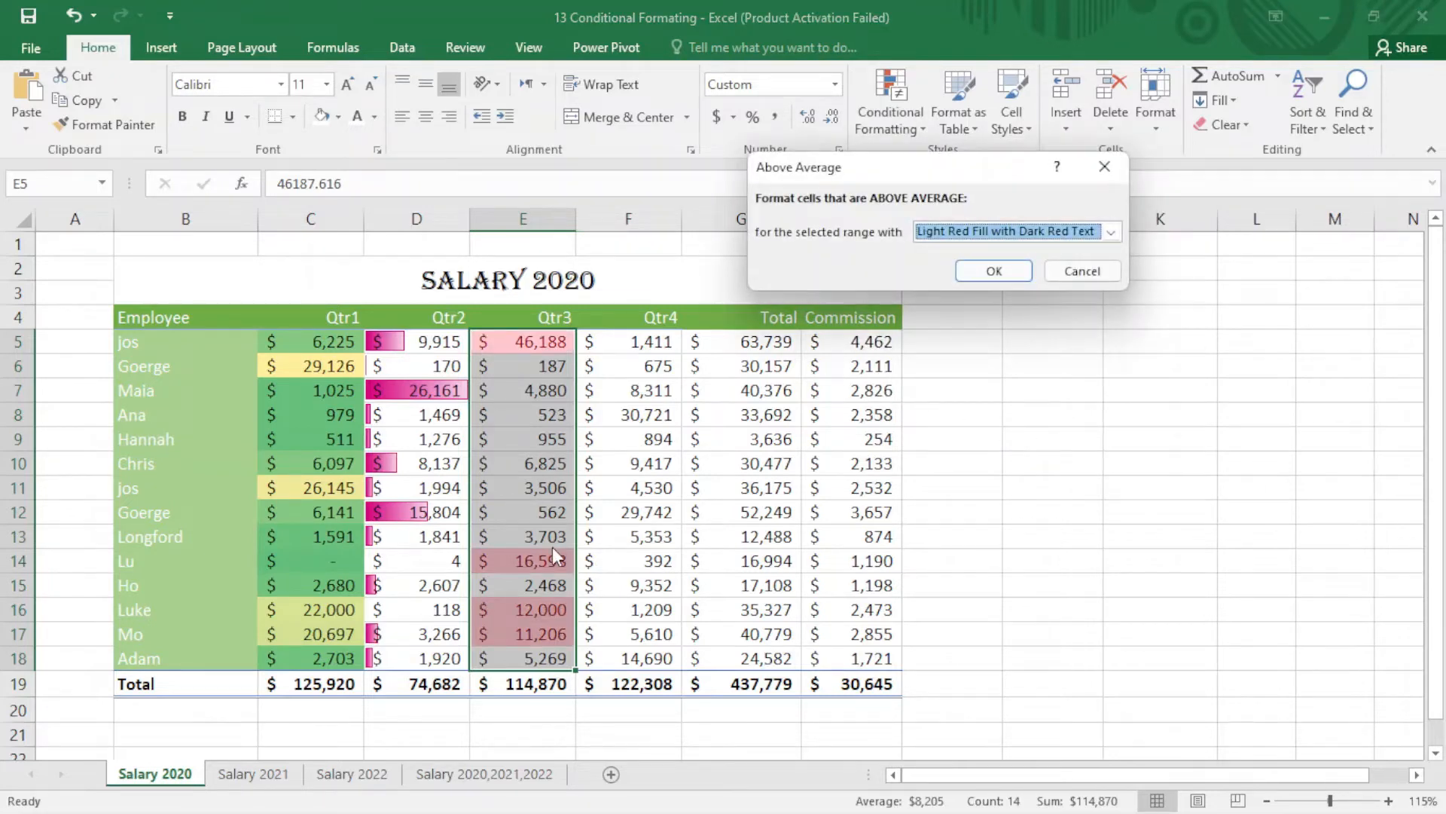
{"action": "left_click", "coordinate": [1111, 231]}
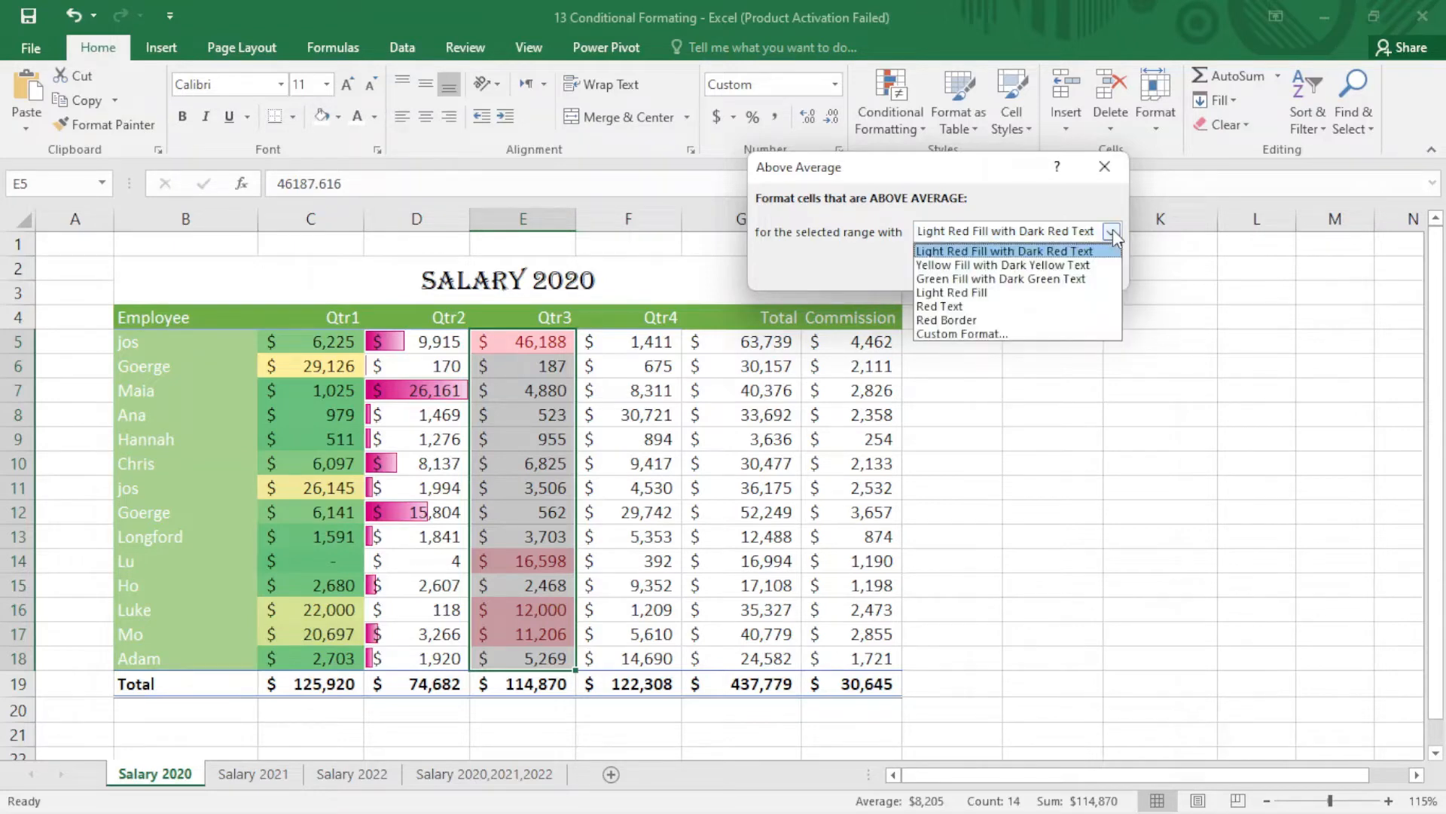
{"action": "left_click", "coordinate": [951, 335]}
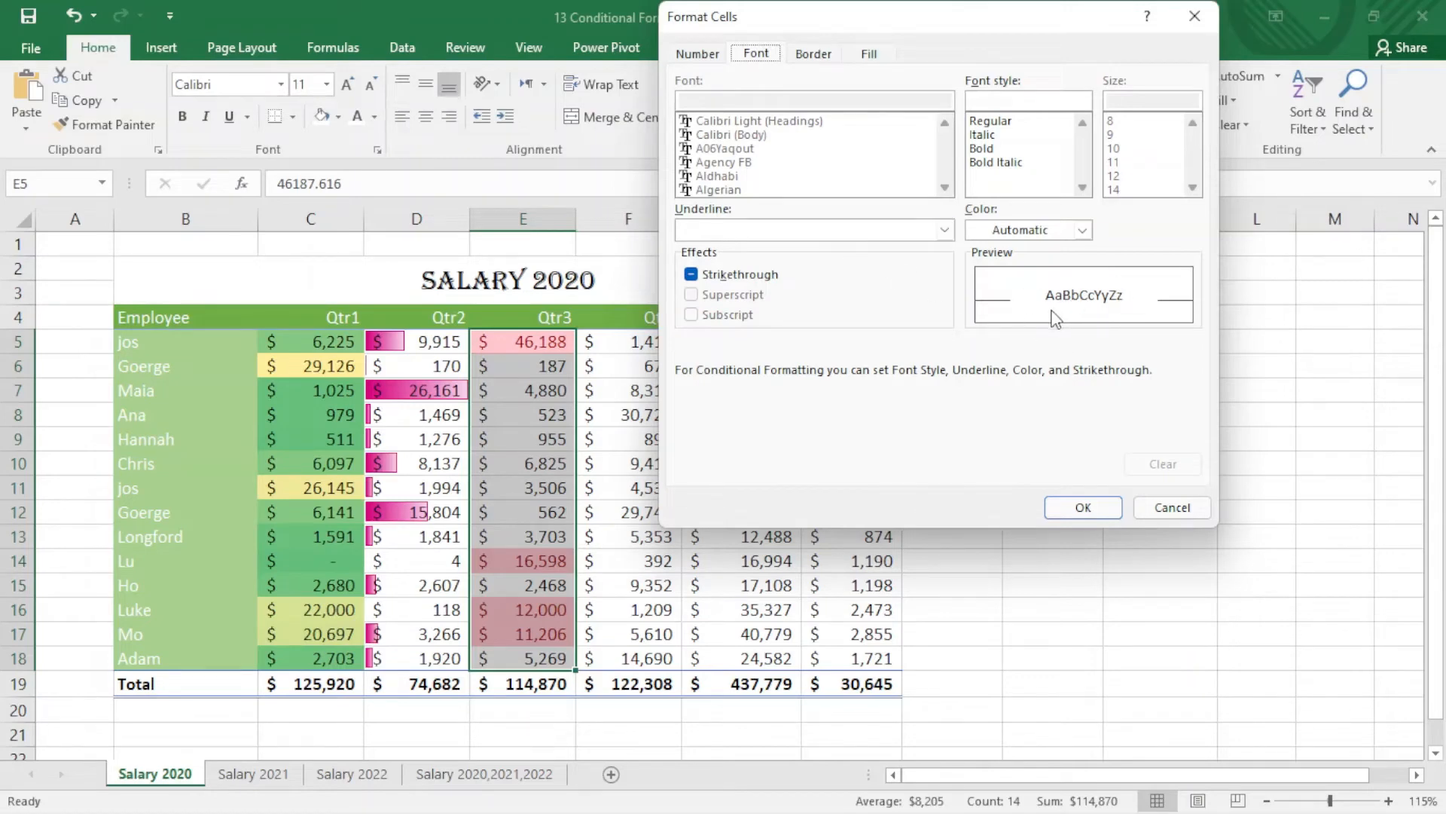
{"action": "left_click", "coordinate": [870, 54]}
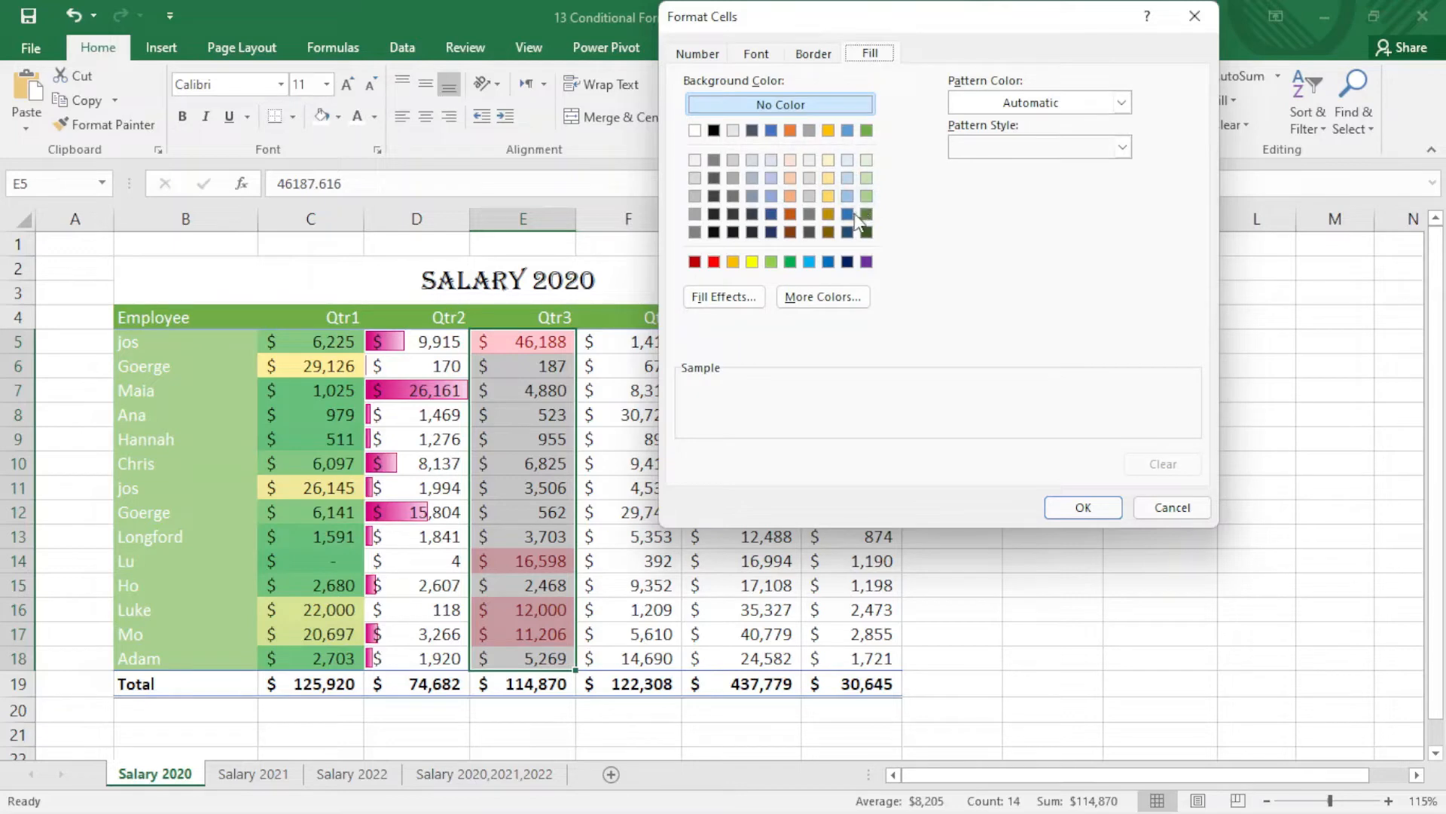
{"action": "left_click", "coordinate": [770, 196]}
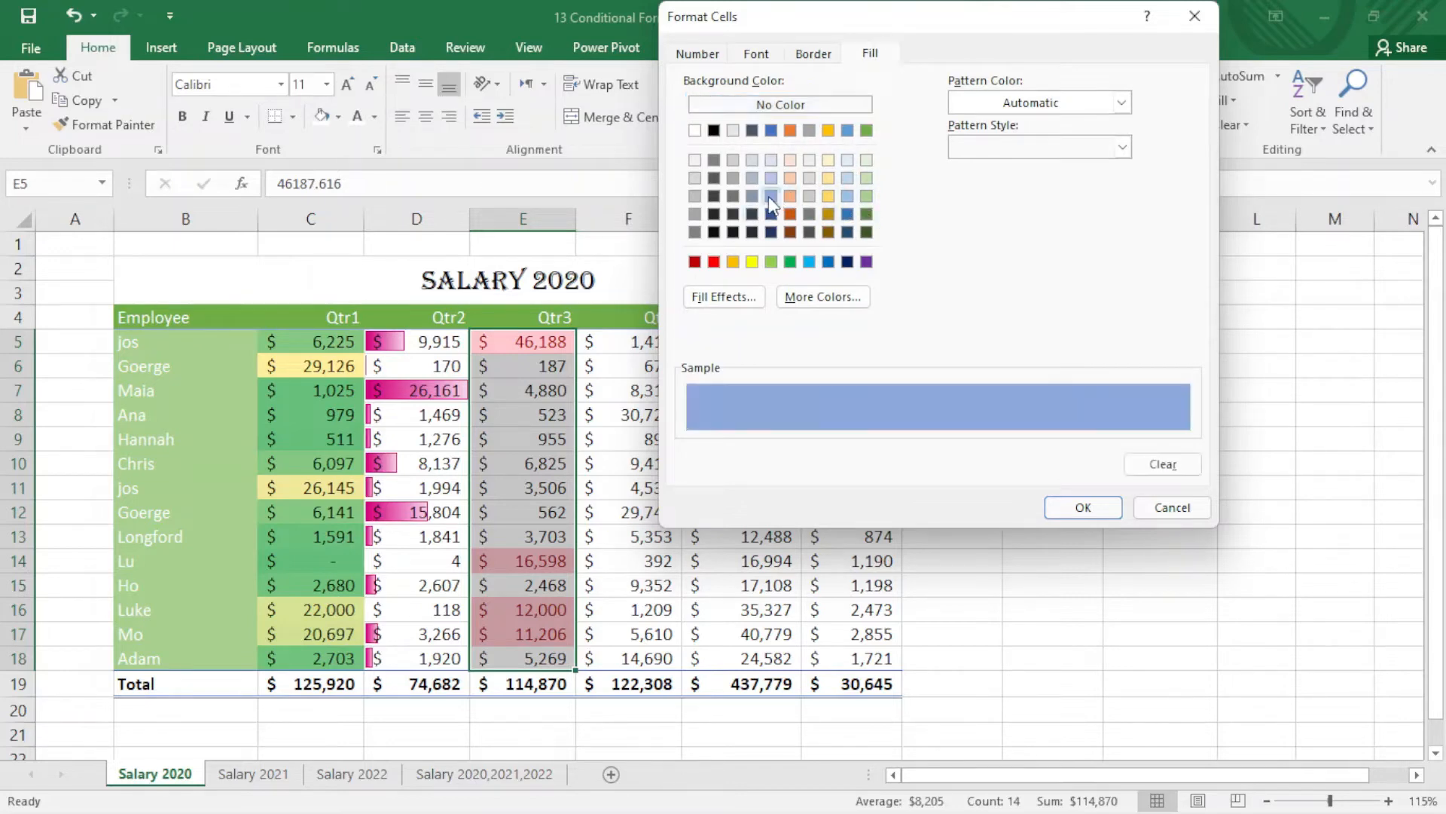
{"action": "left_click", "coordinate": [1083, 507]}
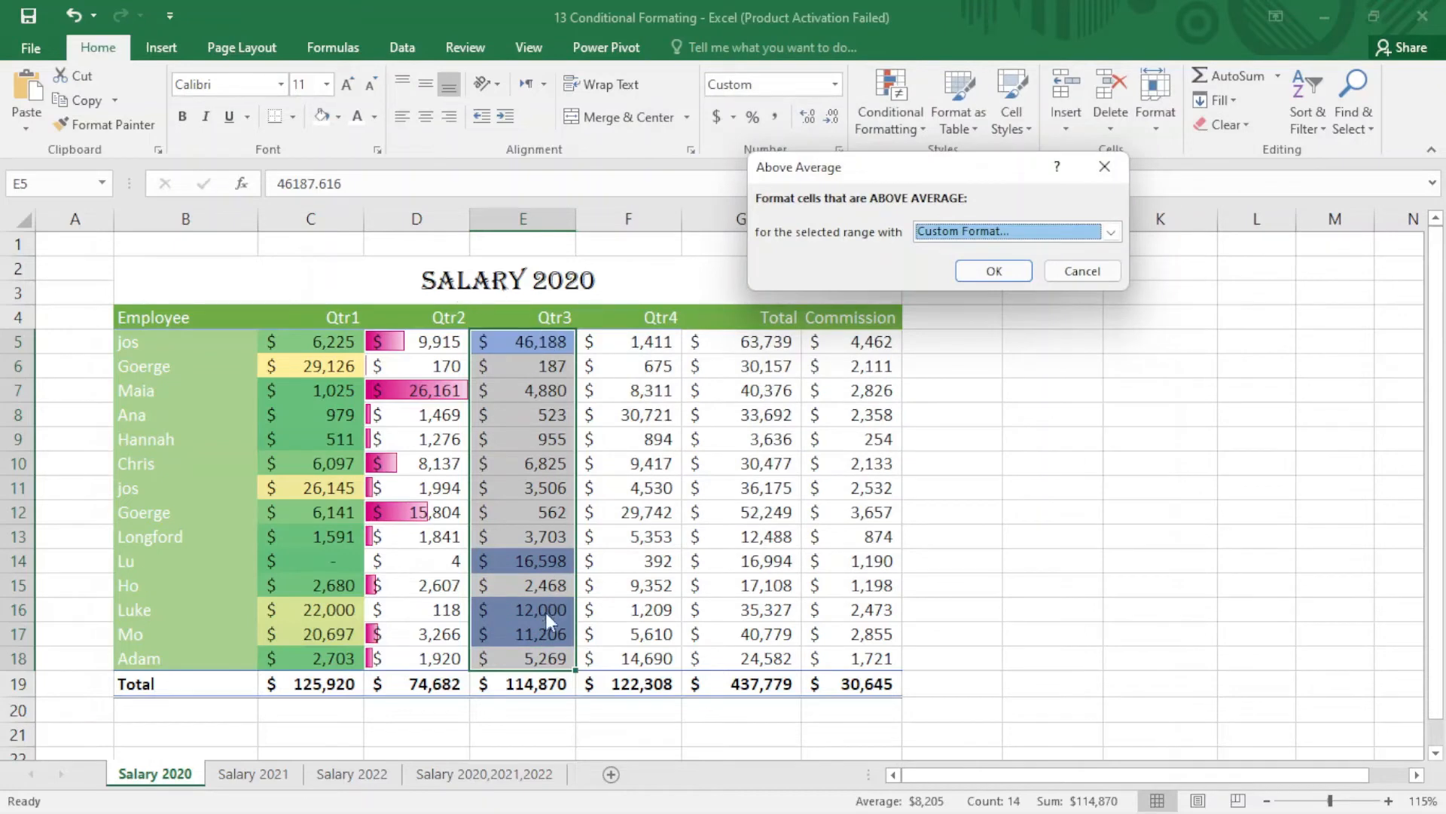
{"action": "left_click", "coordinate": [983, 274]}
Step: Highlight the Qtr4 values in F5:F18 that are between 2000 and $23,139 using Light Red Fill with Dark Red Text
{"action": "left_click", "coordinate": [648, 344]}
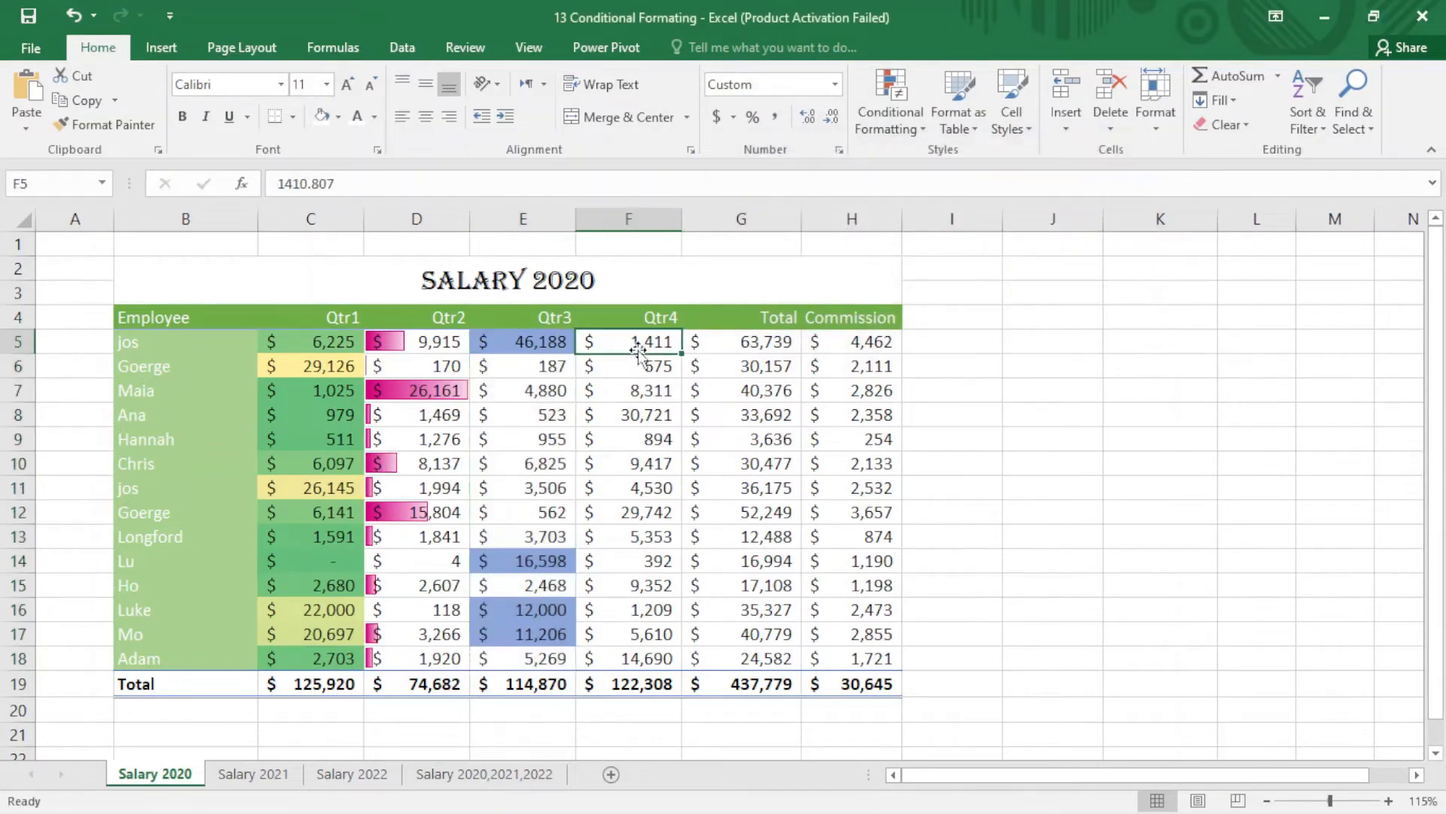
{"action": "left_click_drag", "start_coordinate": [650, 344], "coordinate": [684, 660]}
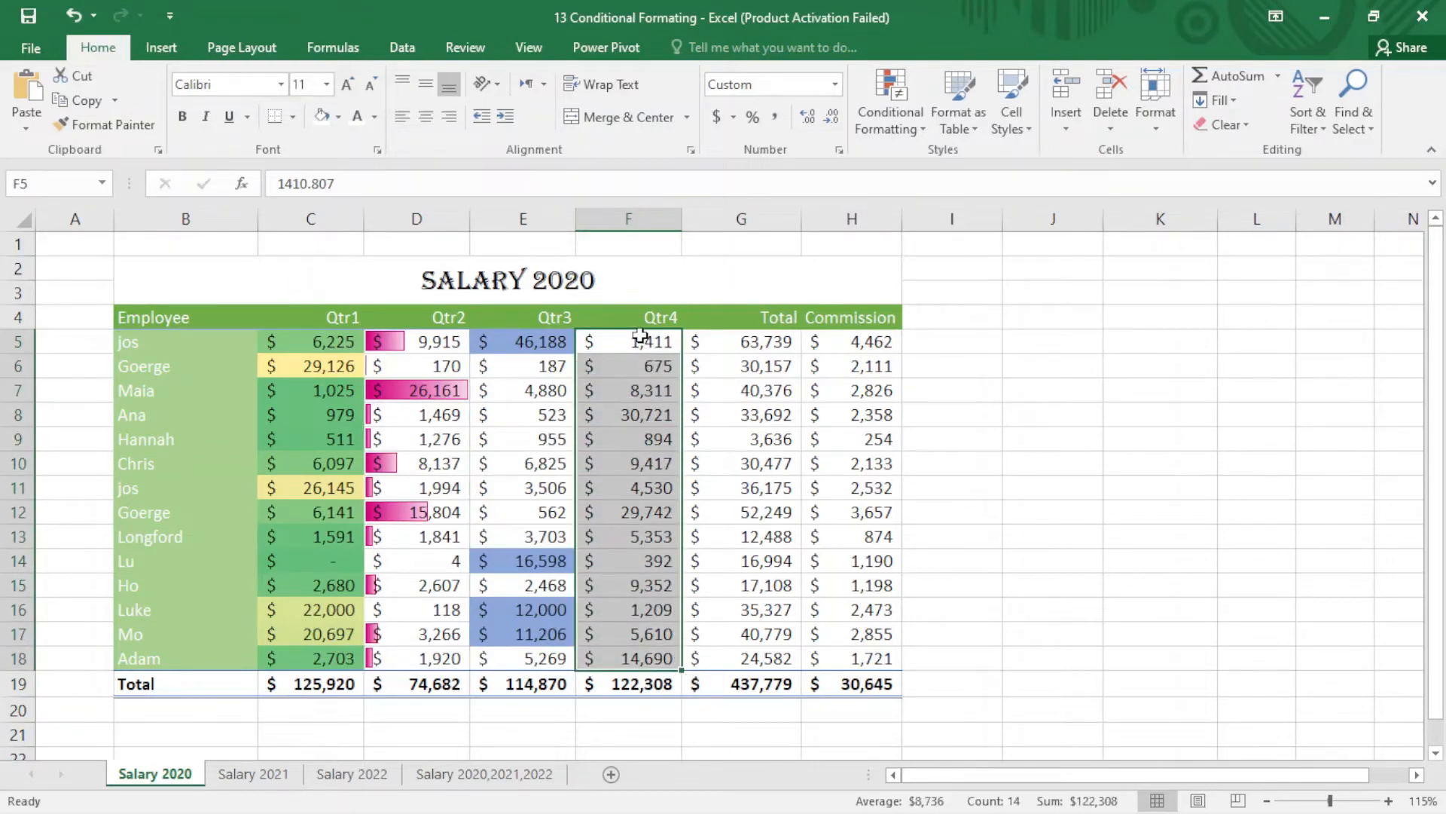
{"action": "left_click", "coordinate": [923, 126]}
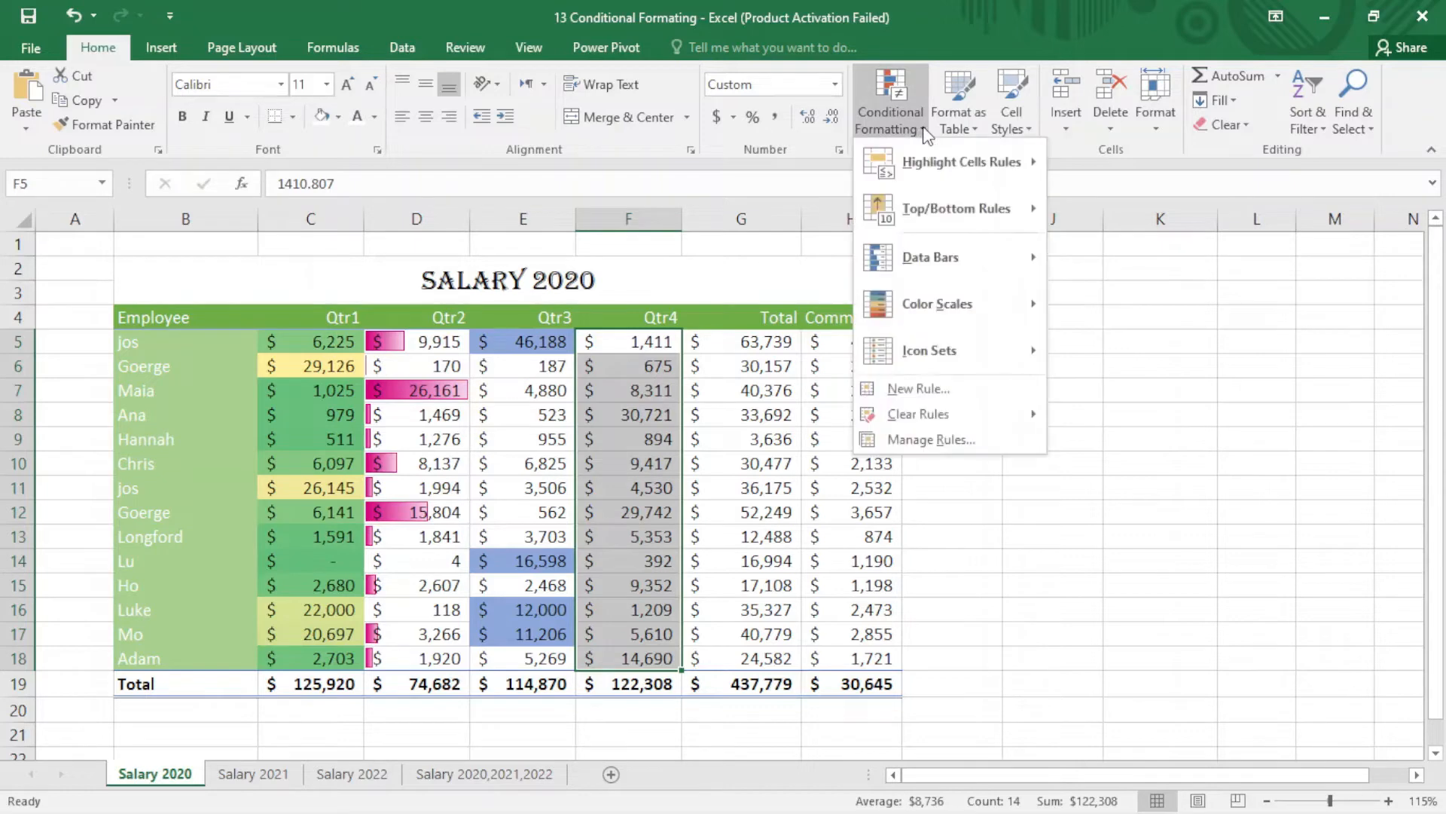
{"action": "mouse_move", "coordinate": [943, 178]}
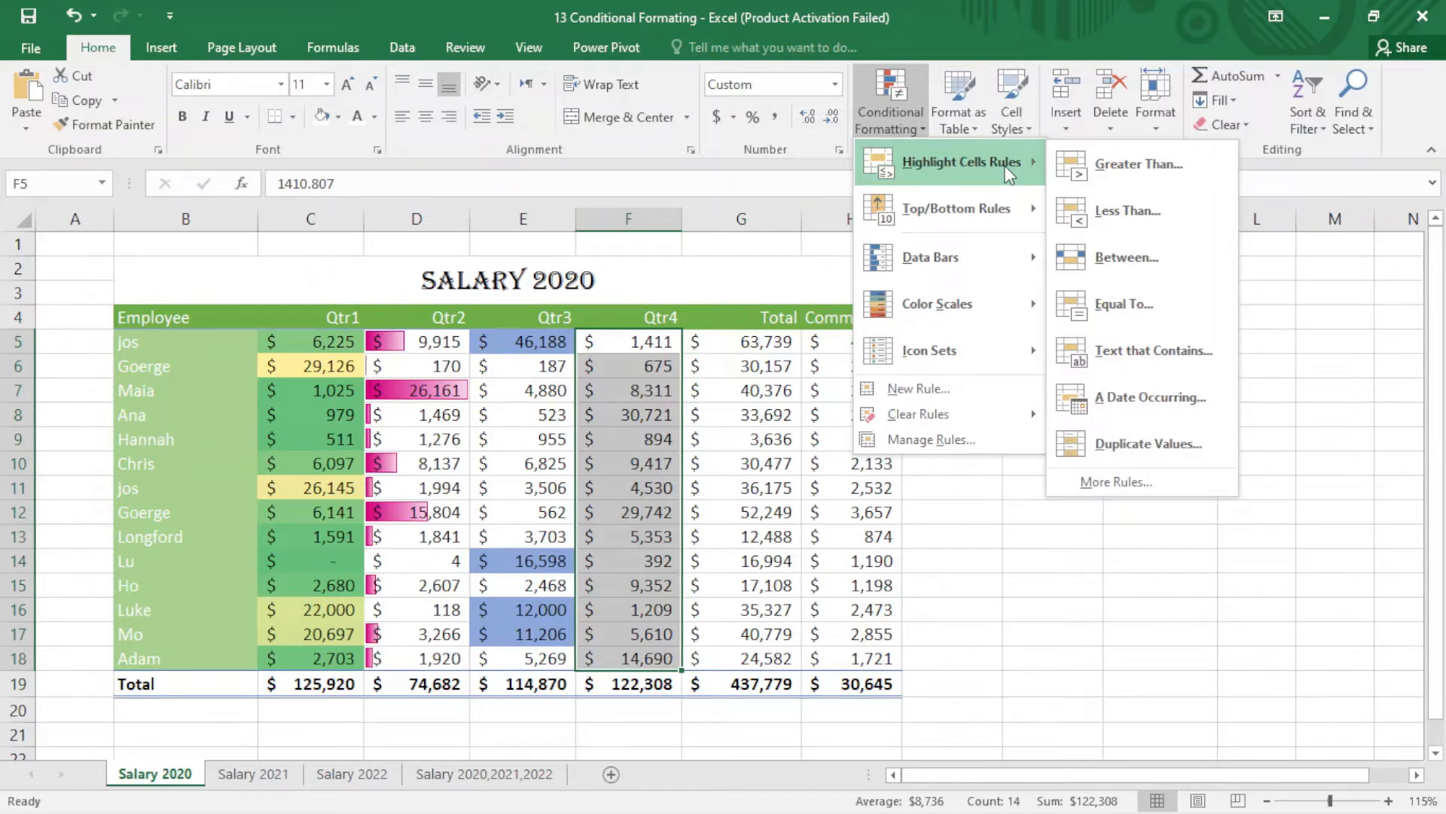
{"action": "left_click", "coordinate": [1133, 255]}
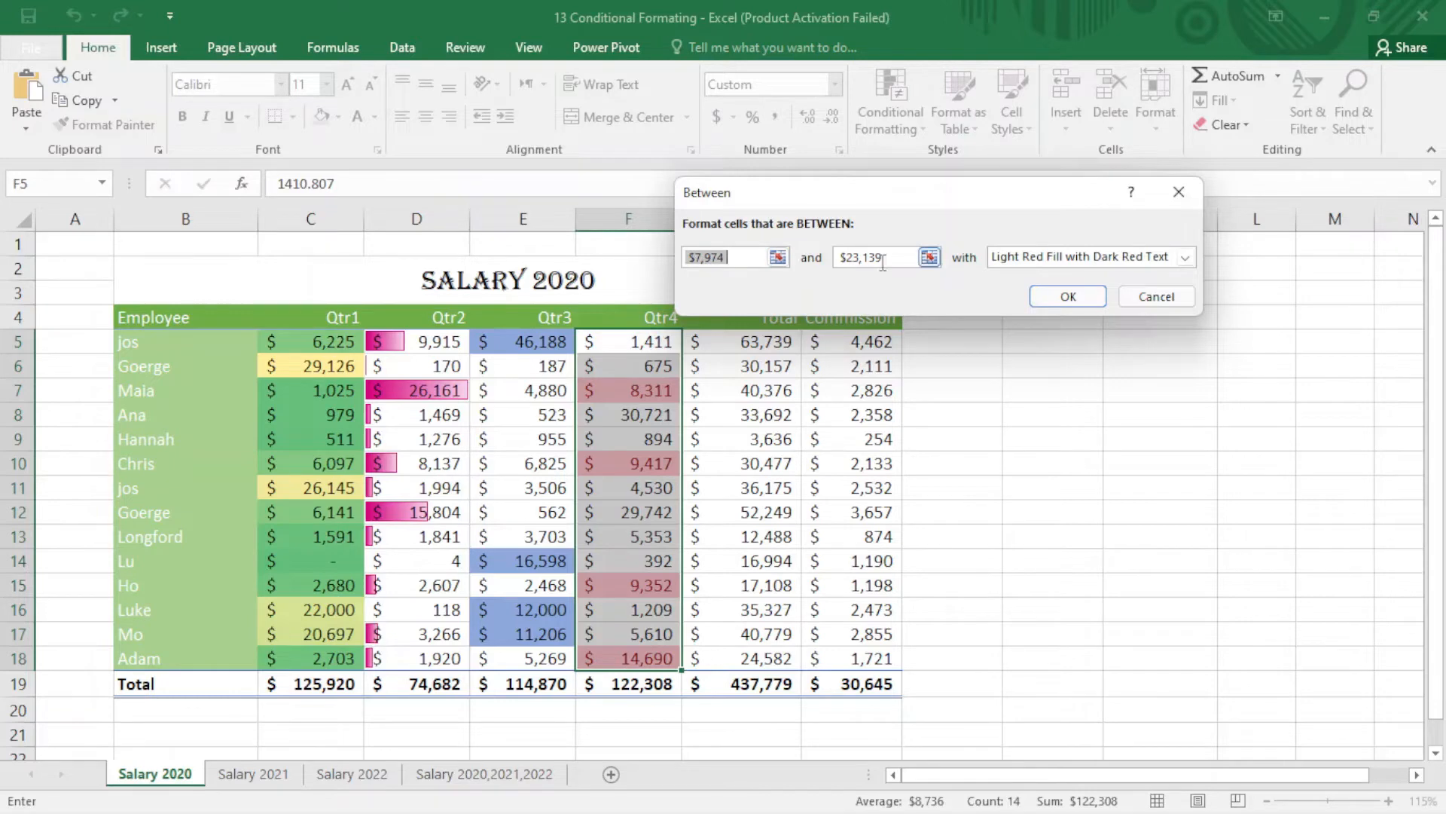
{"action": "left_click", "coordinate": [735, 257]}
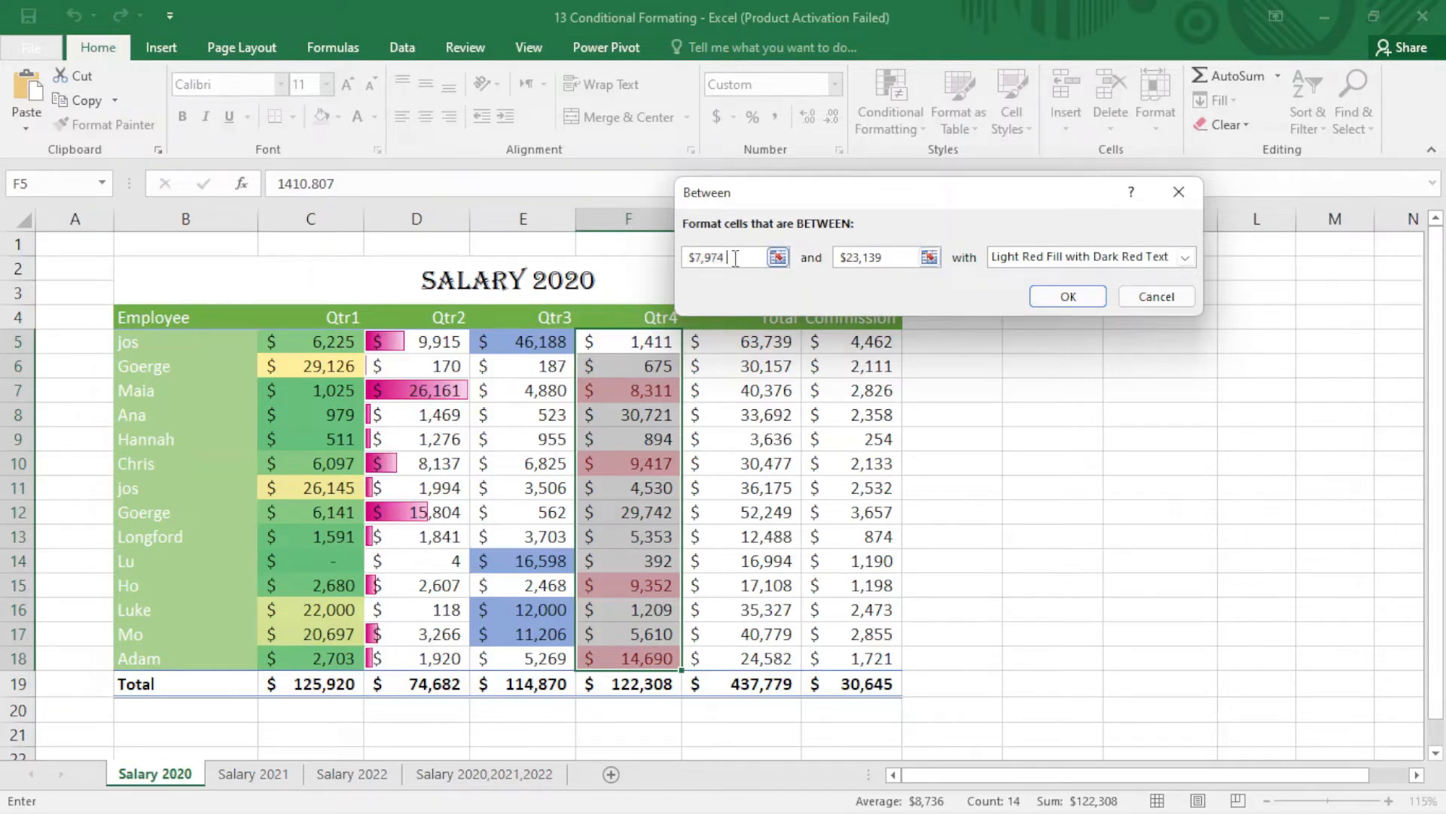
{"action": "key", "text": "BackSpace"}
{"action": "key", "text": "BackSpace"}
{"action": "key", "text": "BackSpace"}
{"action": "key", "text": "BackSpace"}
{"action": "key", "text": "BackSpace"}
{"action": "key", "text": "BackSpace"}
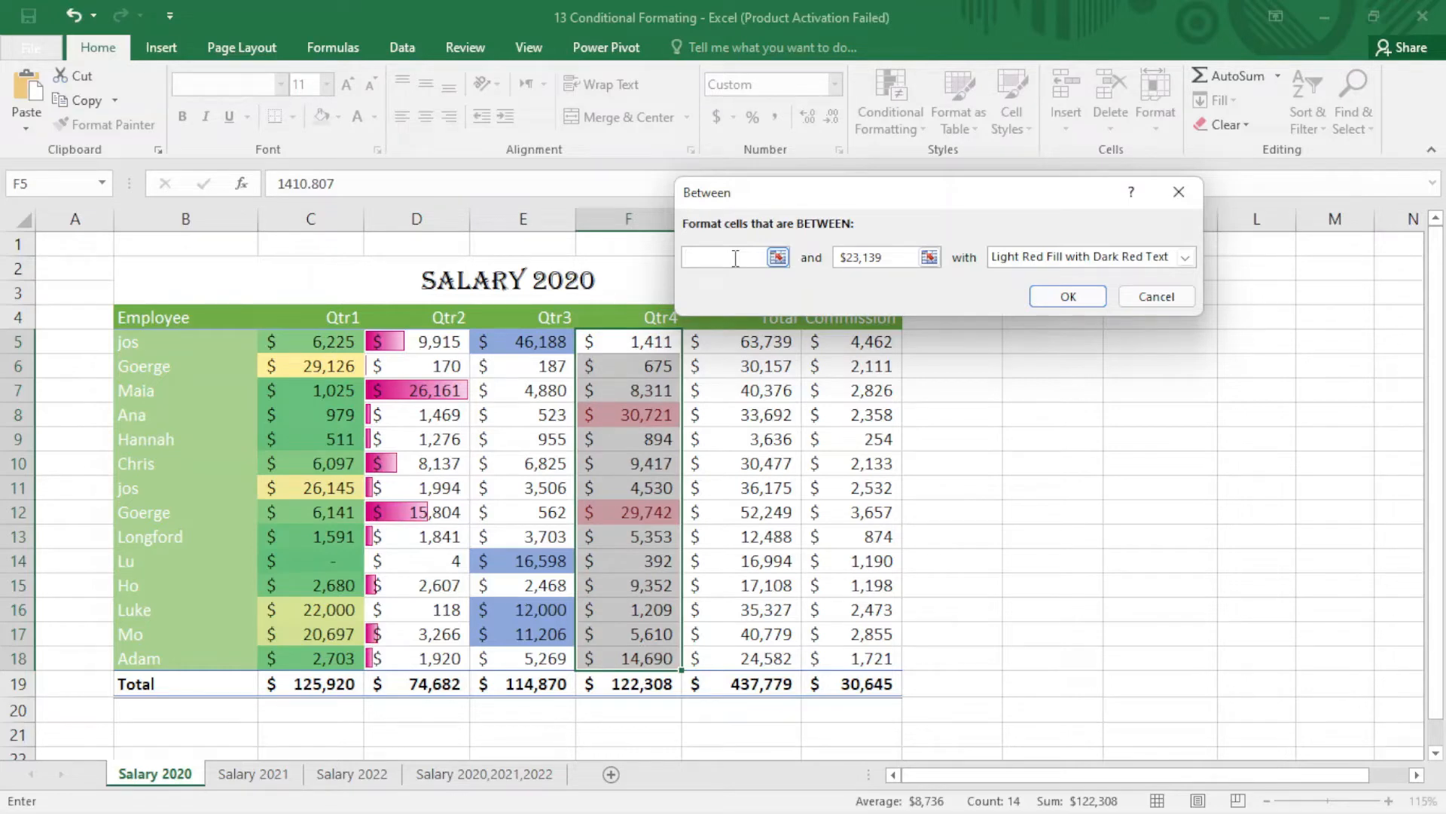
{"action": "type", "text": "2000"}
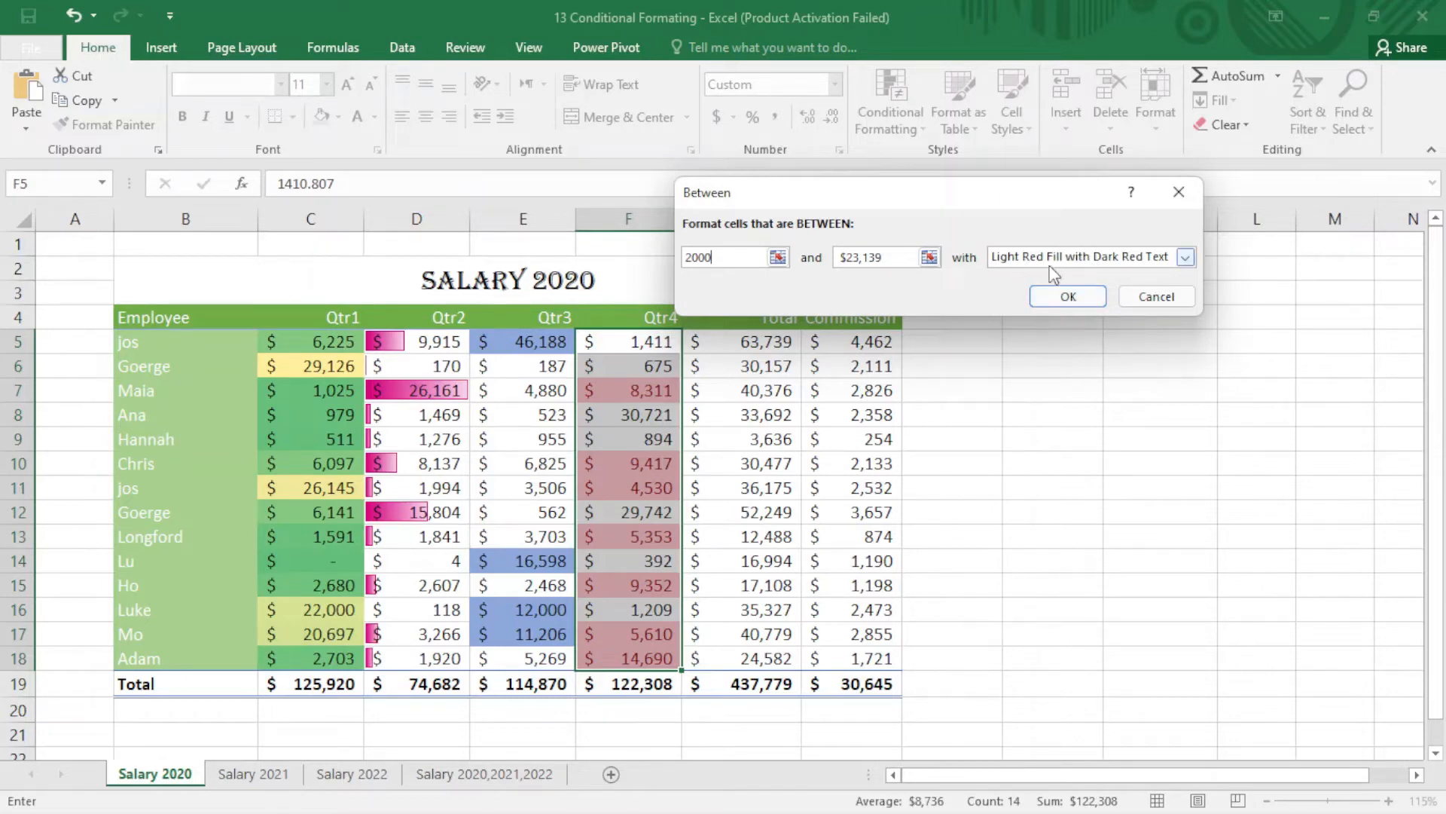
{"action": "left_click", "coordinate": [1062, 296]}
{"action": "left_click", "coordinate": [773, 464]}
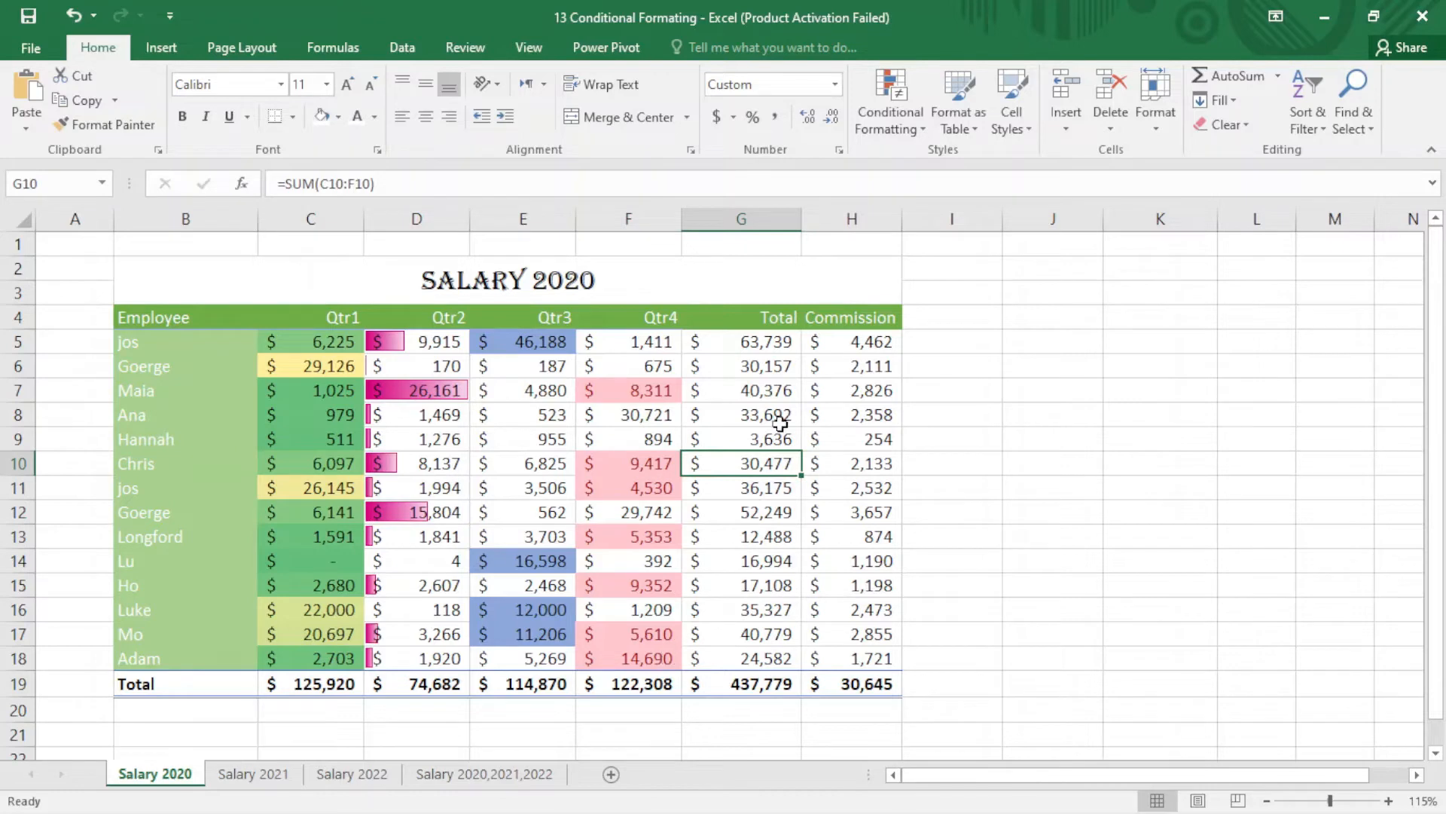
Step: Add the four-level Ratings bar icon set to the Total values in G5:G18
{"action": "left_click_drag", "start_coordinate": [766, 345], "coordinate": [793, 656]}
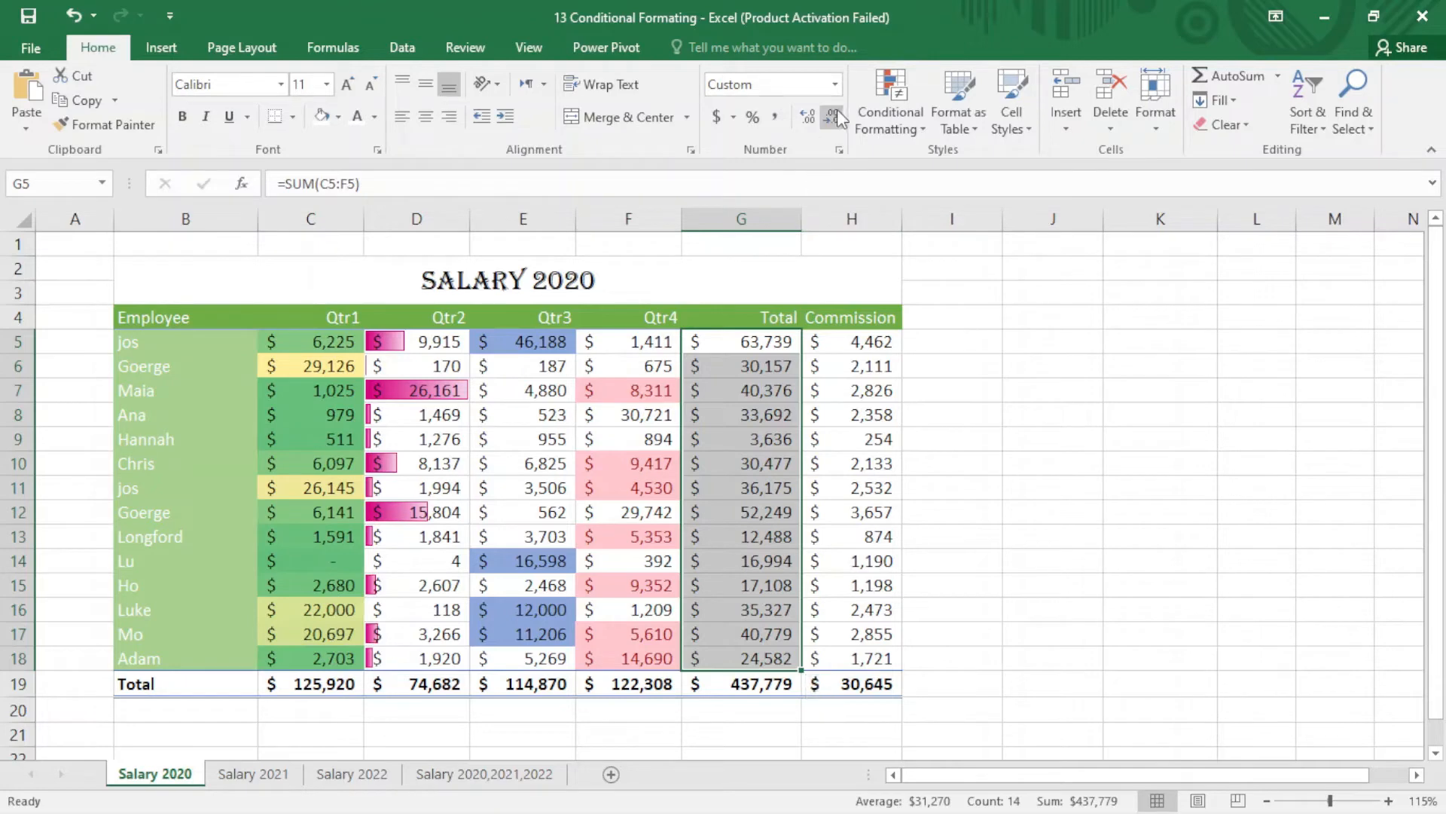
{"action": "left_click", "coordinate": [920, 125]}
{"action": "mouse_move", "coordinate": [968, 350]}
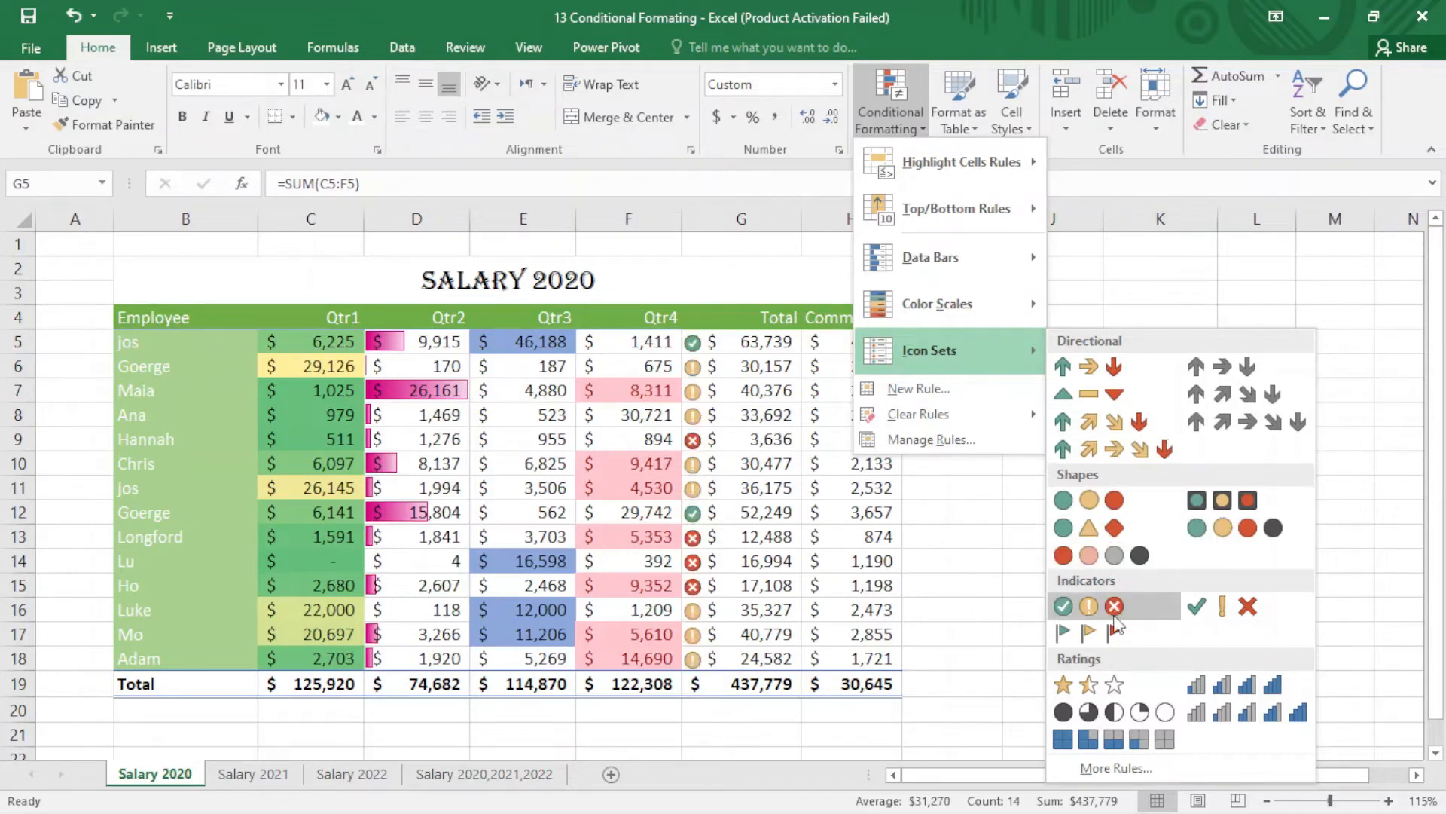
{"action": "left_click", "coordinate": [1246, 685]}
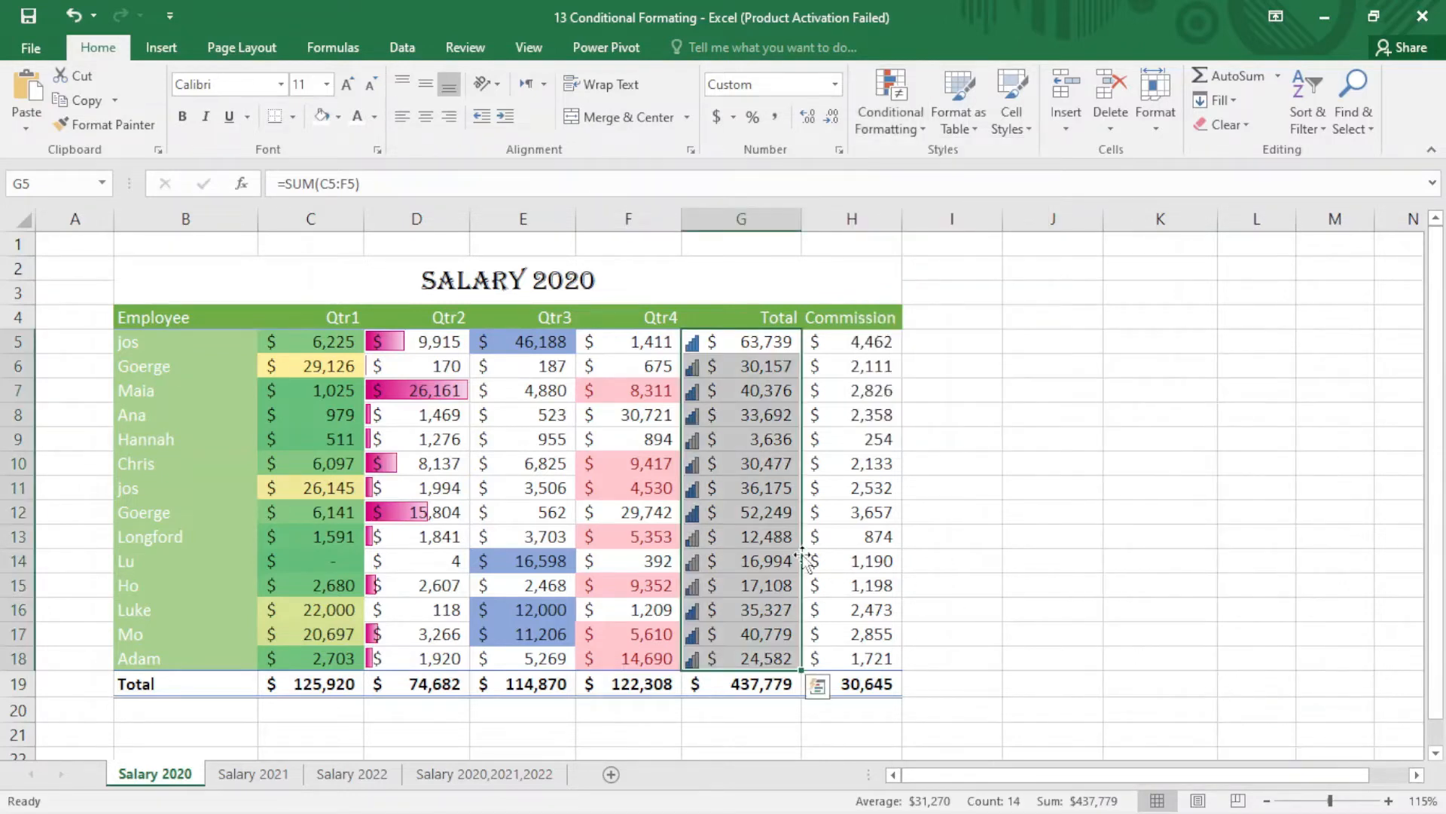
{"action": "left_click", "coordinate": [731, 535]}
{"action": "left_click", "coordinate": [721, 516]}
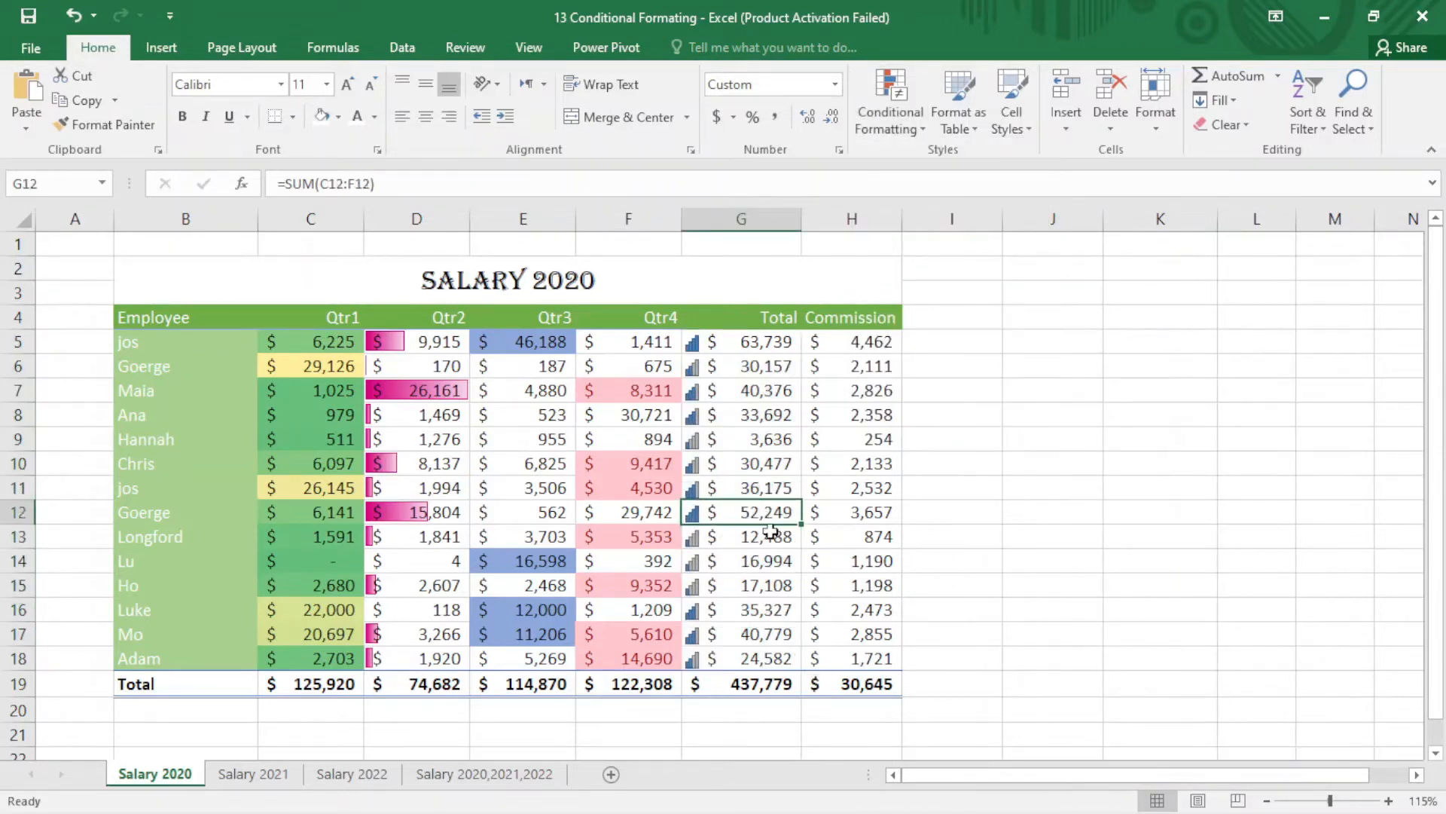
{"action": "left_click", "coordinate": [700, 540]}
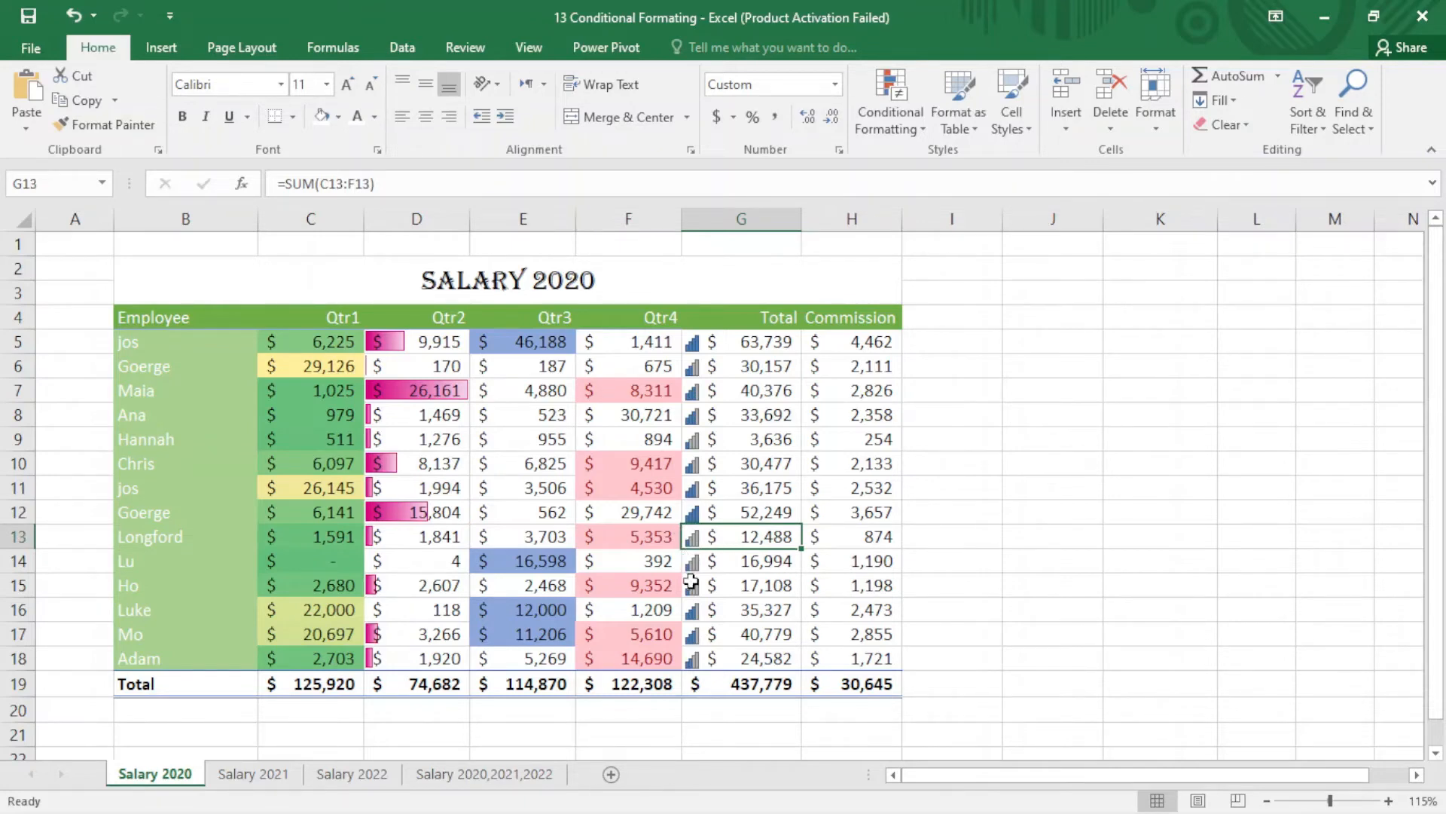
Step: Start a new conditional formatting rule for the Commission values in H5:H18 that formats only the top 5 ranked values
{"action": "left_click", "coordinate": [873, 339]}
{"action": "left_click_drag", "start_coordinate": [876, 346], "coordinate": [874, 652]}
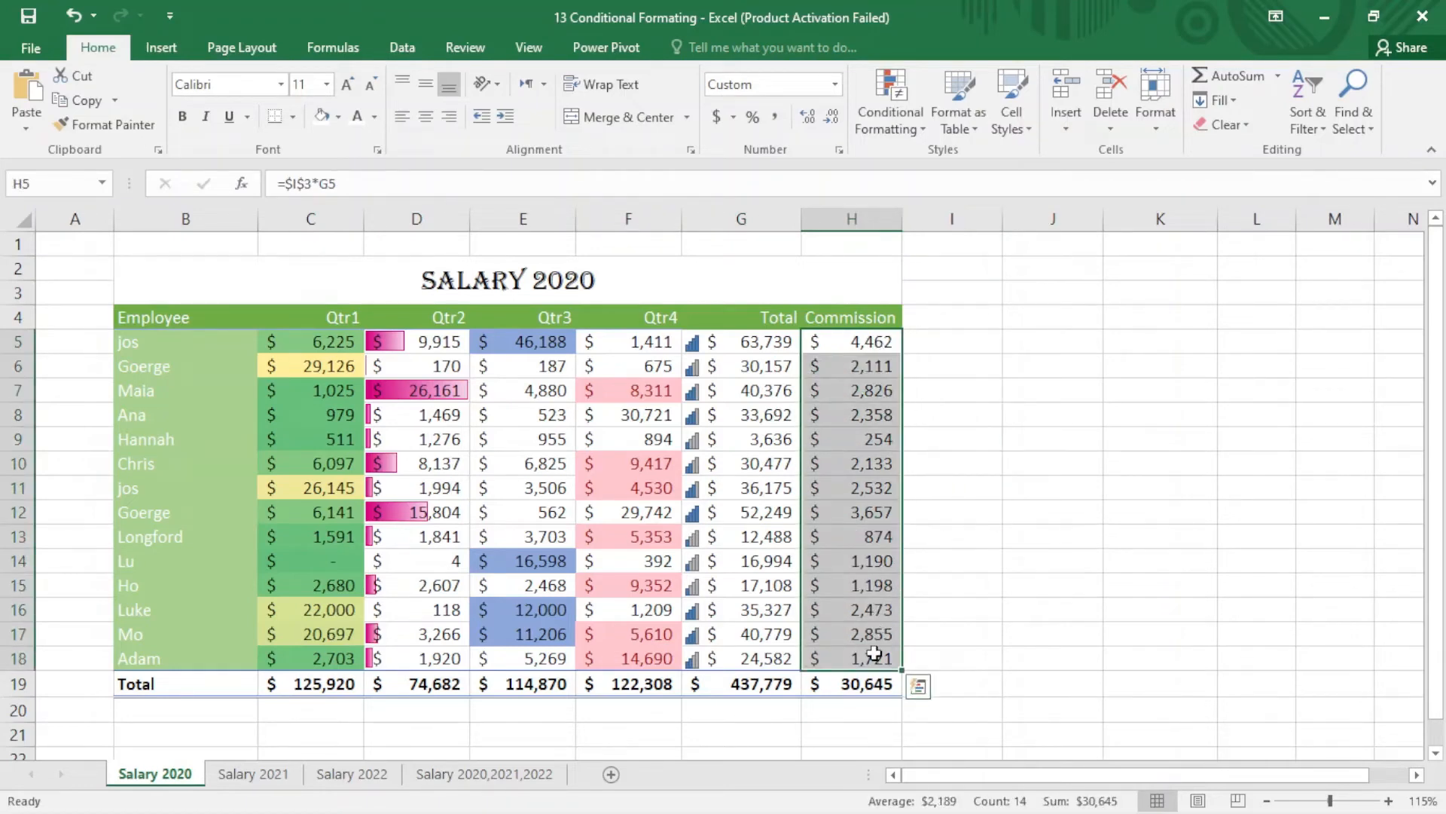
{"action": "left_click", "coordinate": [907, 134]}
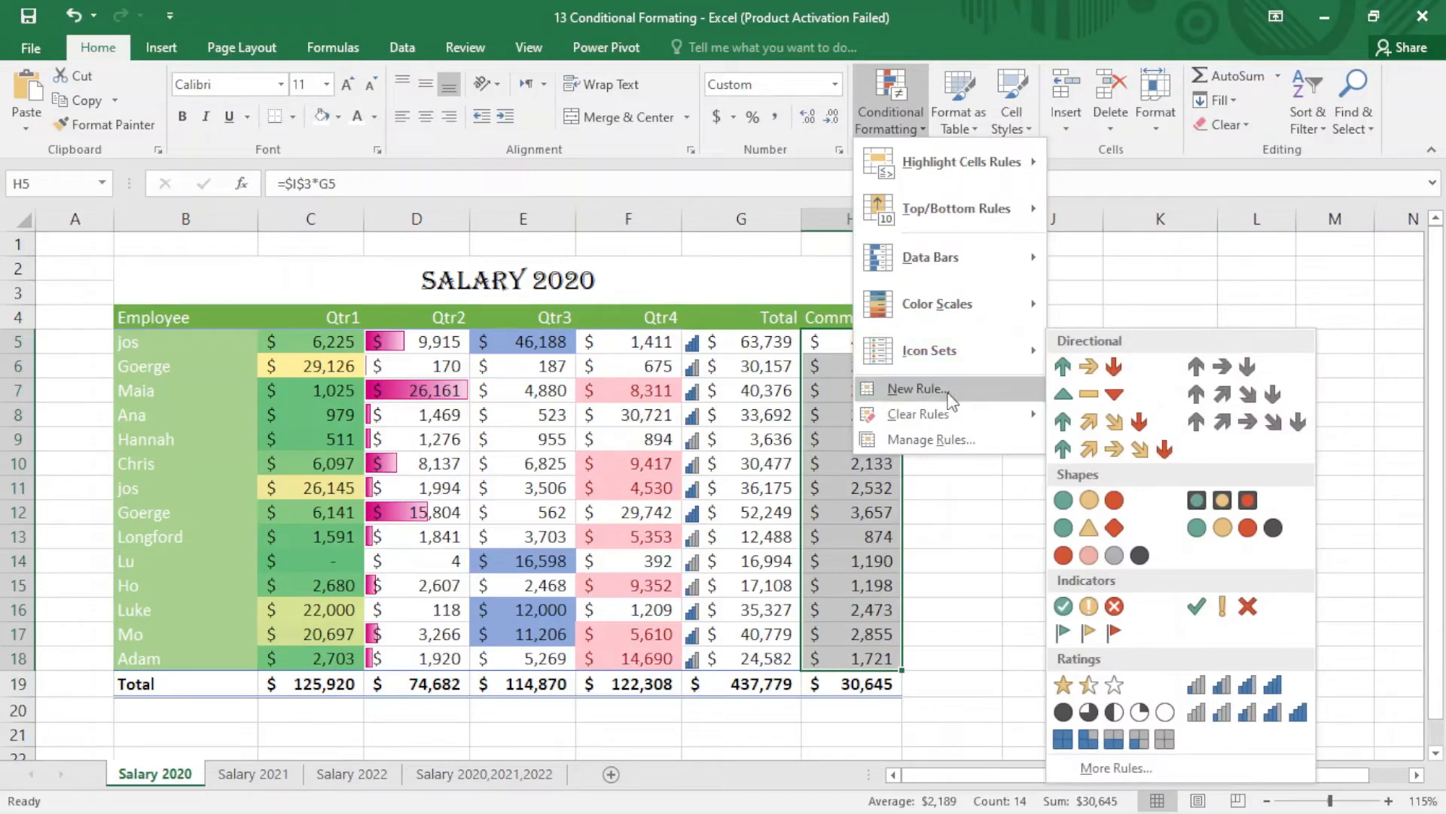
{"action": "left_click", "coordinate": [915, 389]}
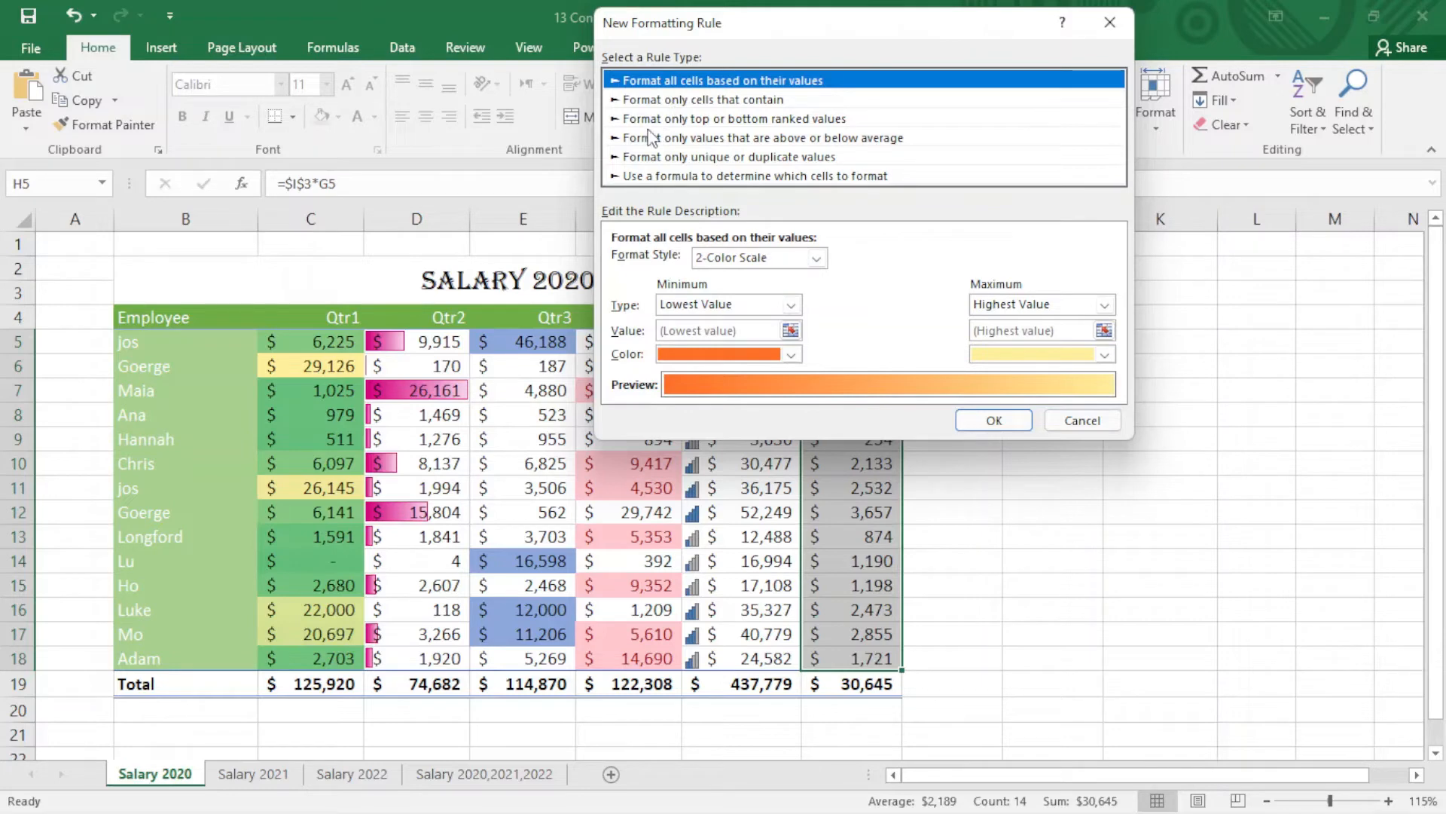
{"action": "left_click", "coordinate": [753, 120]}
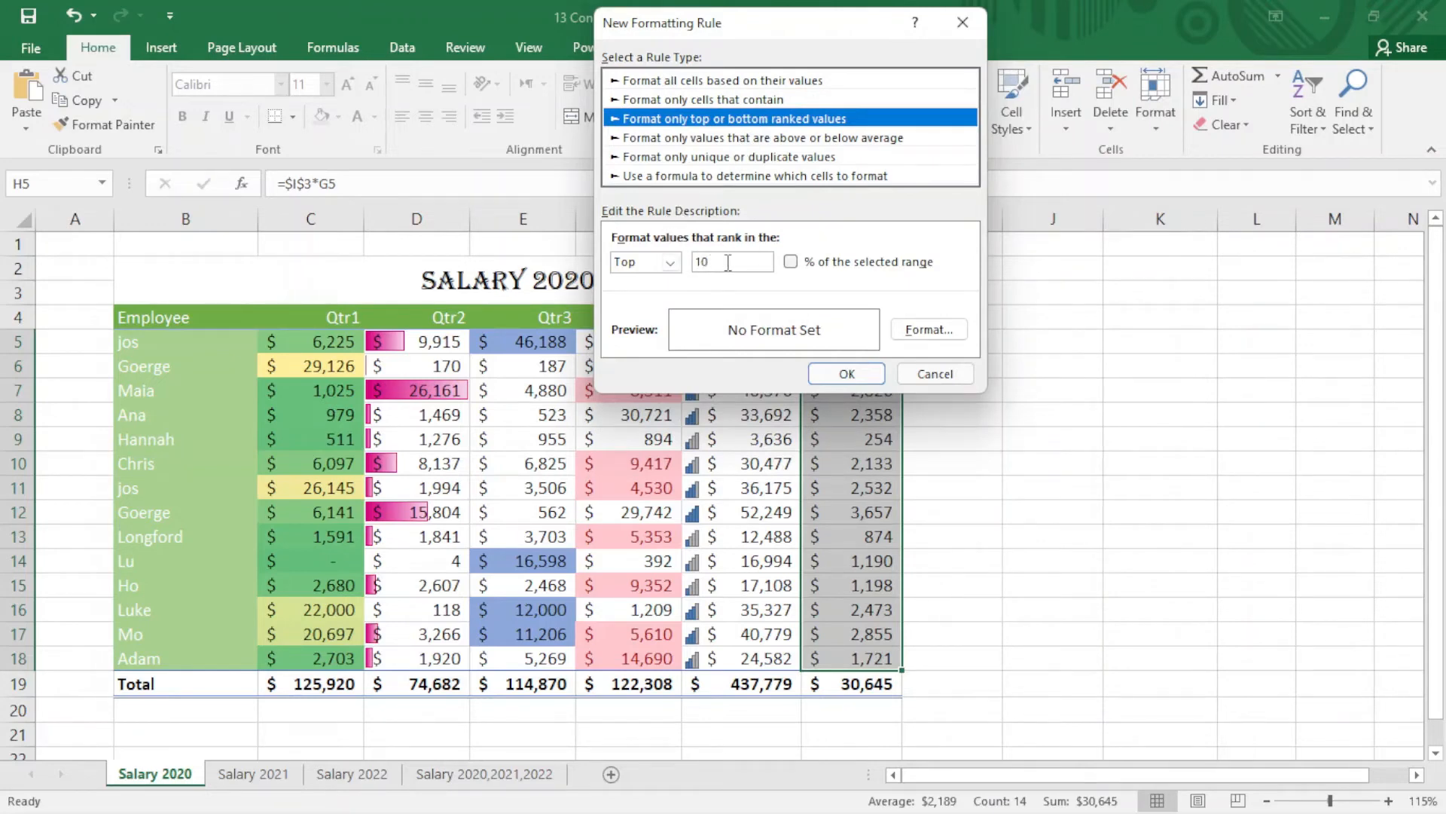
{"action": "left_click_drag", "start_coordinate": [727, 263], "coordinate": [691, 270]}
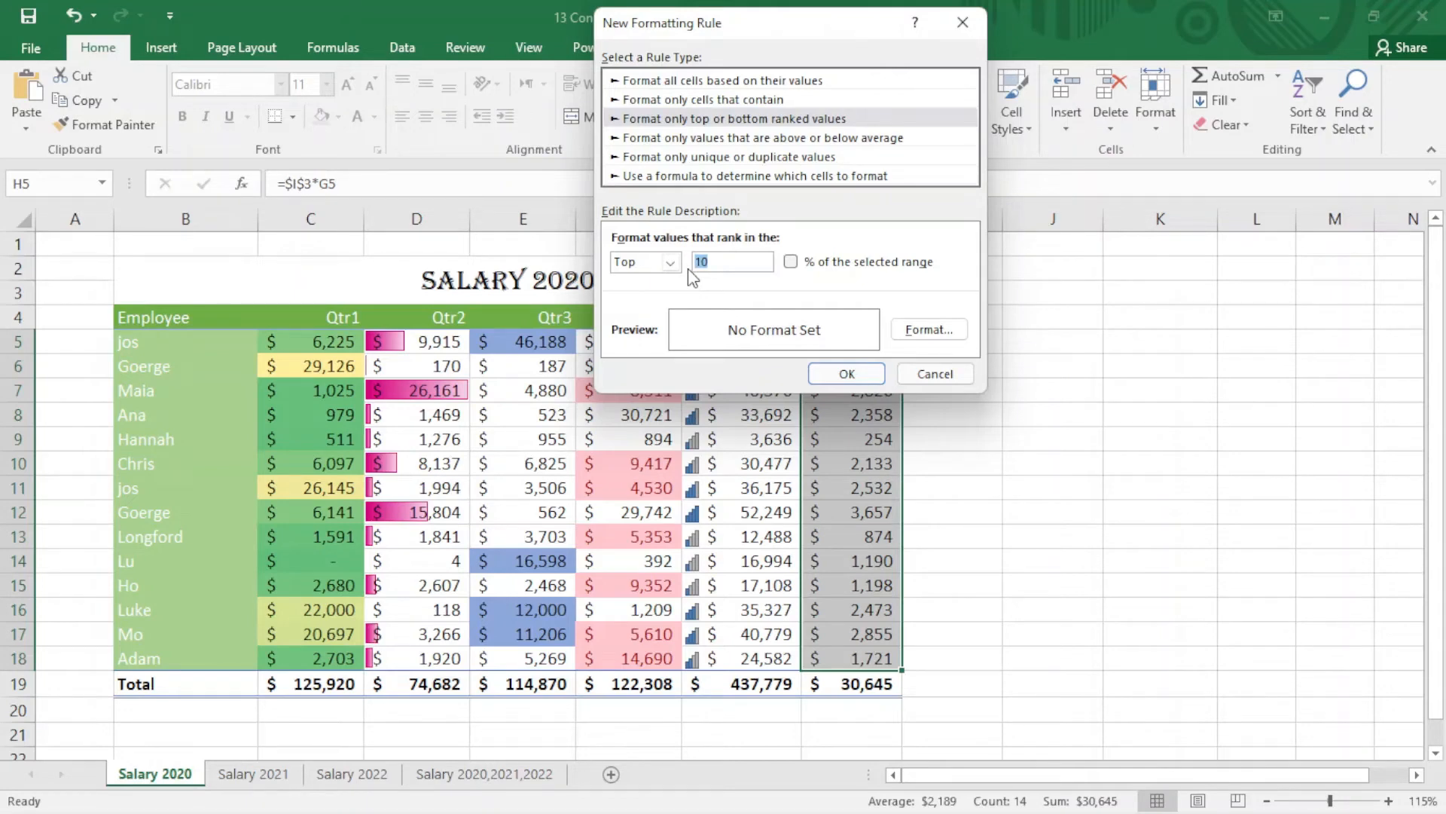
{"action": "type", "text": "5"}
Step: Give the top-ranked Commission rule a dark blue background fill and bold font, and apply it
{"action": "left_click", "coordinate": [929, 331]}
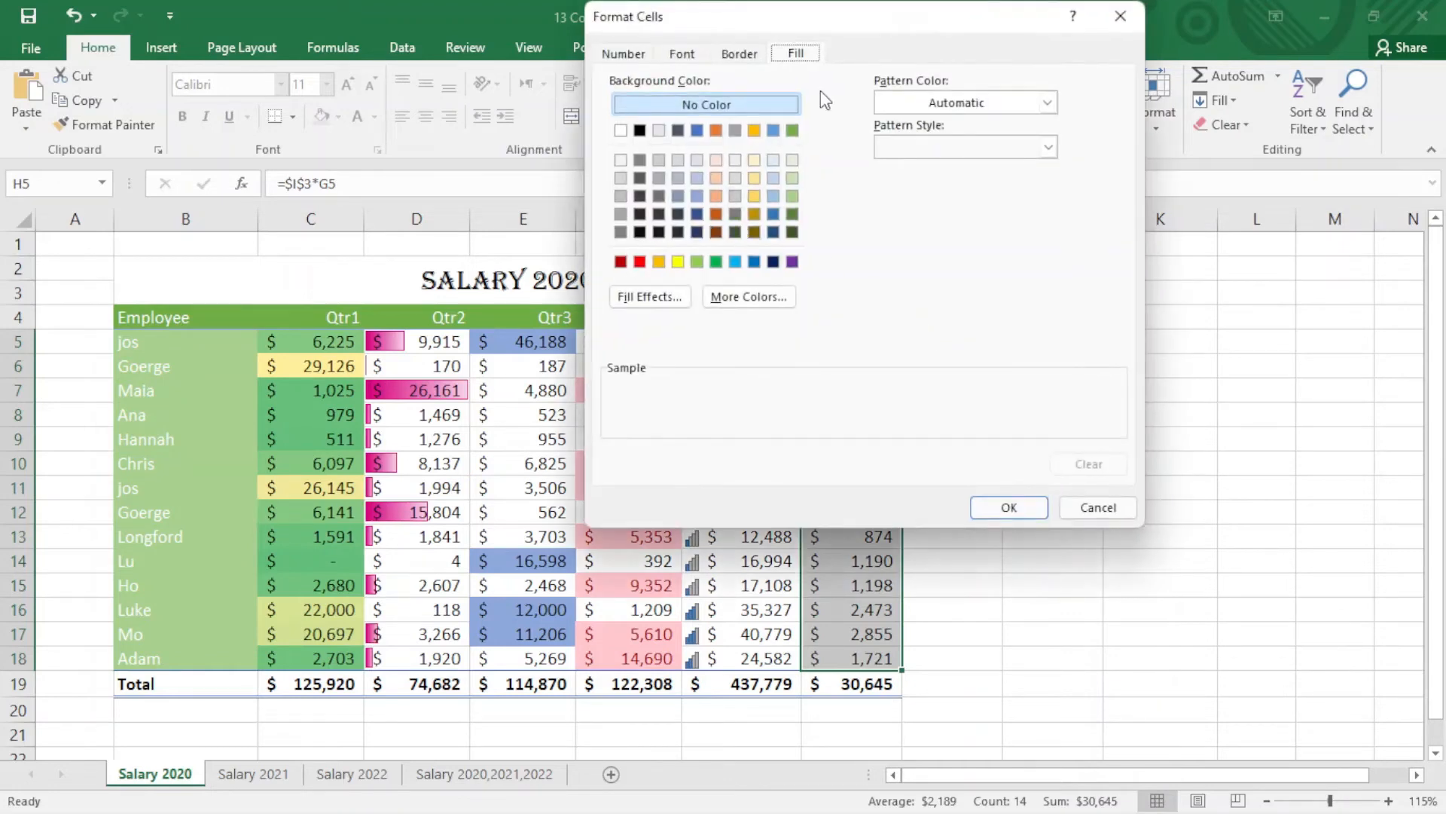
{"action": "left_click", "coordinate": [696, 214]}
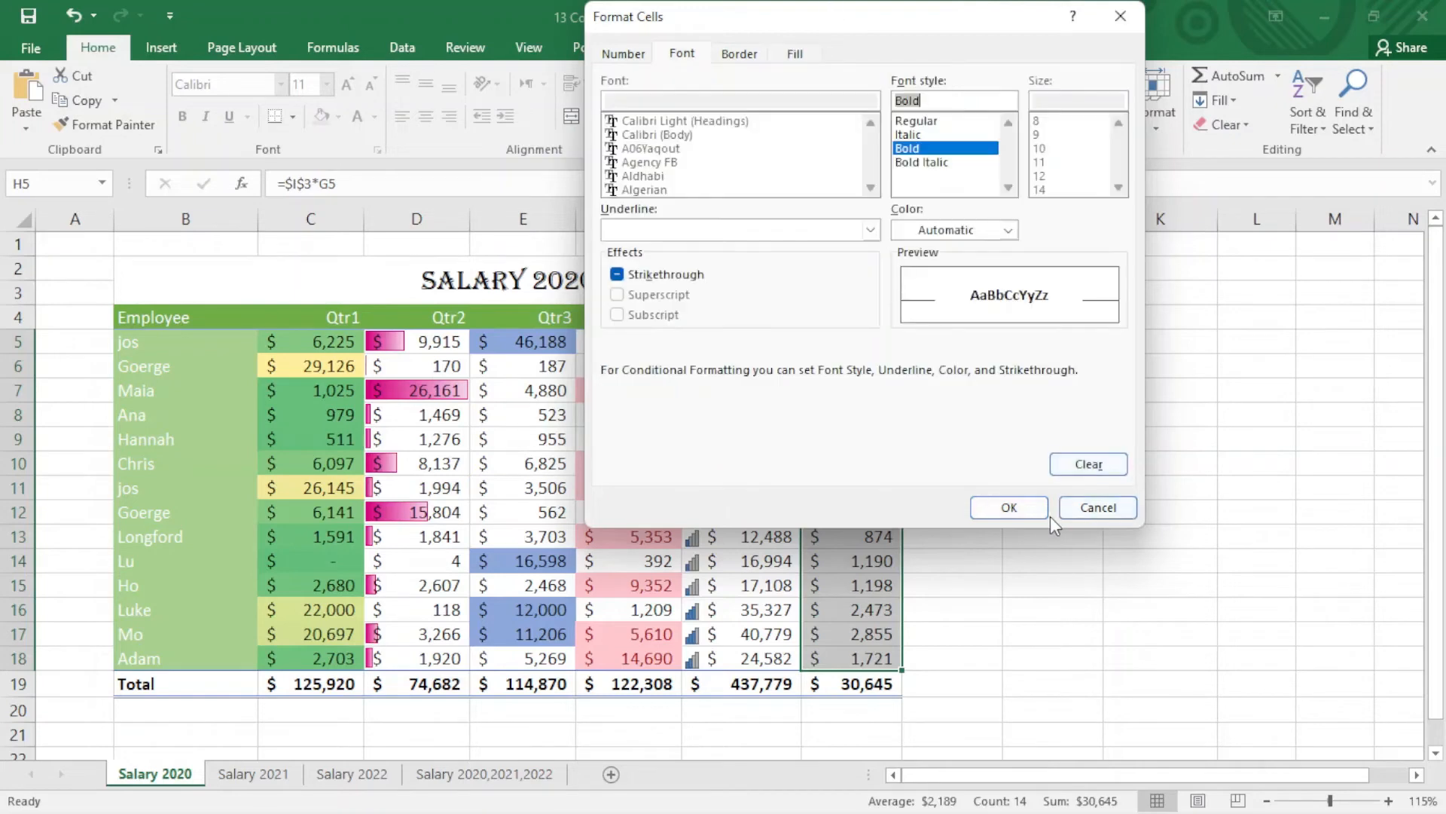
{"action": "left_click", "coordinate": [1013, 510]}
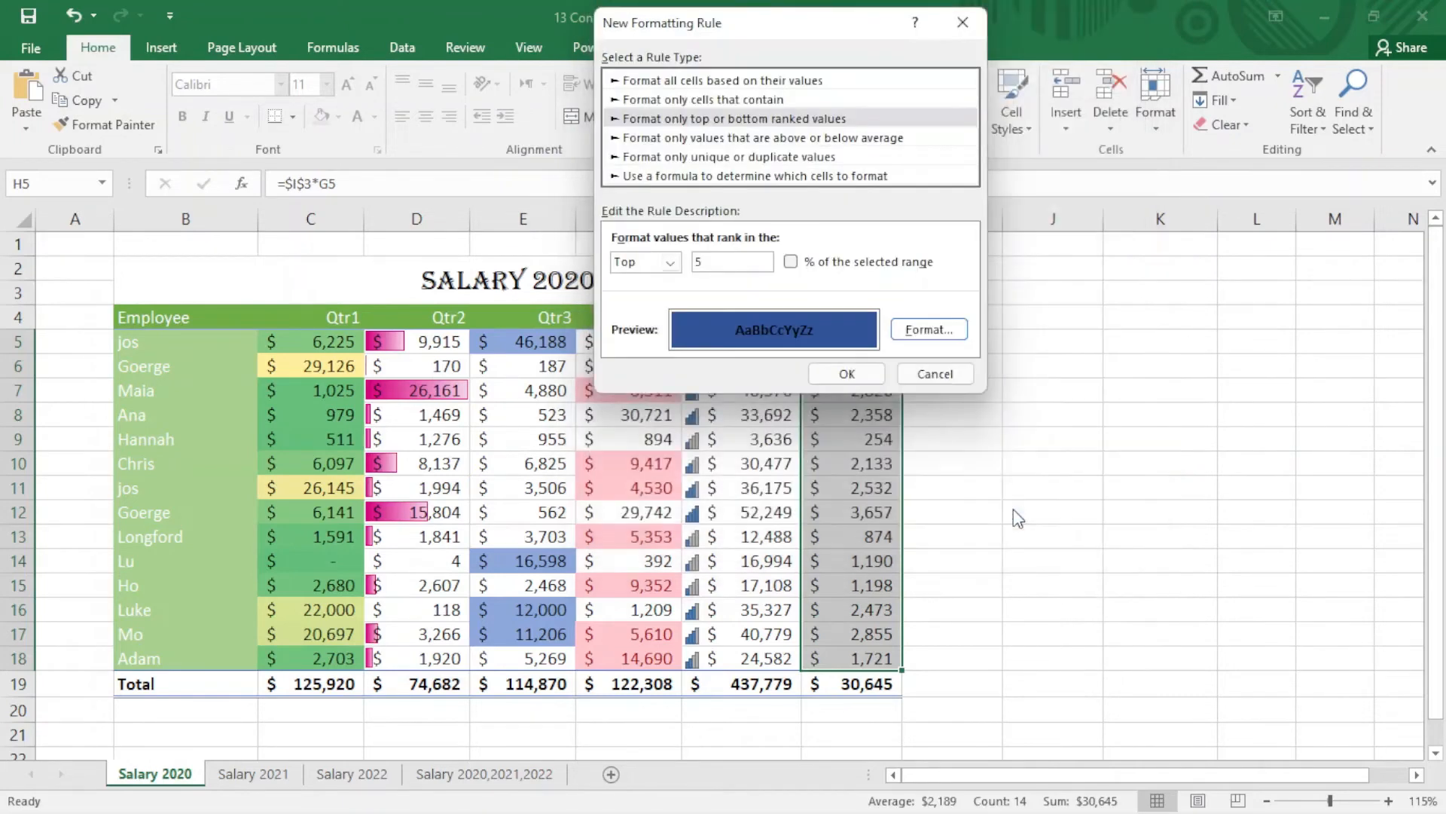
{"action": "left_click", "coordinate": [875, 375]}
{"action": "left_click", "coordinate": [885, 437]}
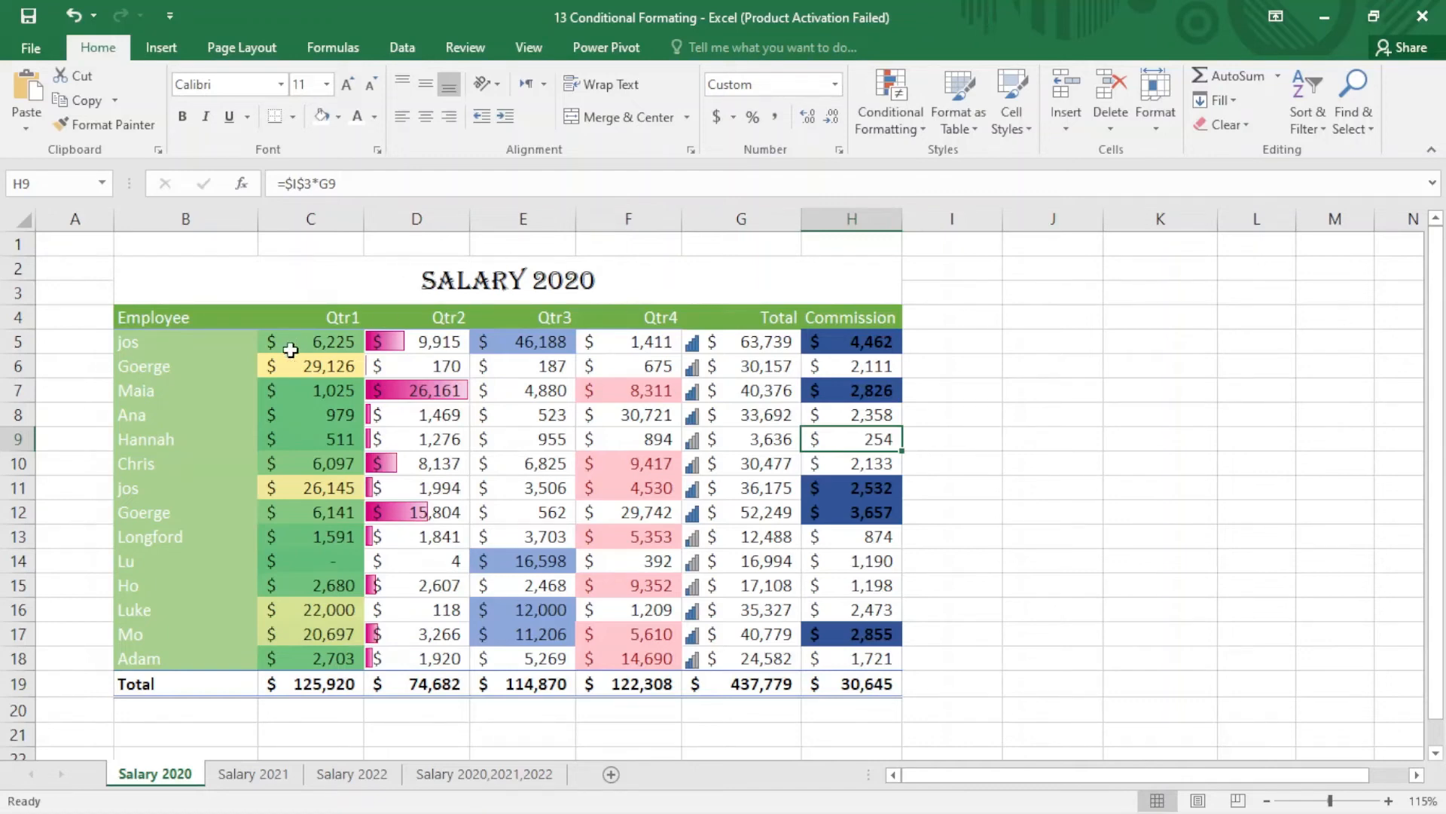
Step: Create a new formatting rule that highlights duplicate employee names in B5:B18 with a blue background fill
{"action": "left_click_drag", "start_coordinate": [207, 344], "coordinate": [183, 657]}
{"action": "left_click", "coordinate": [892, 124]}
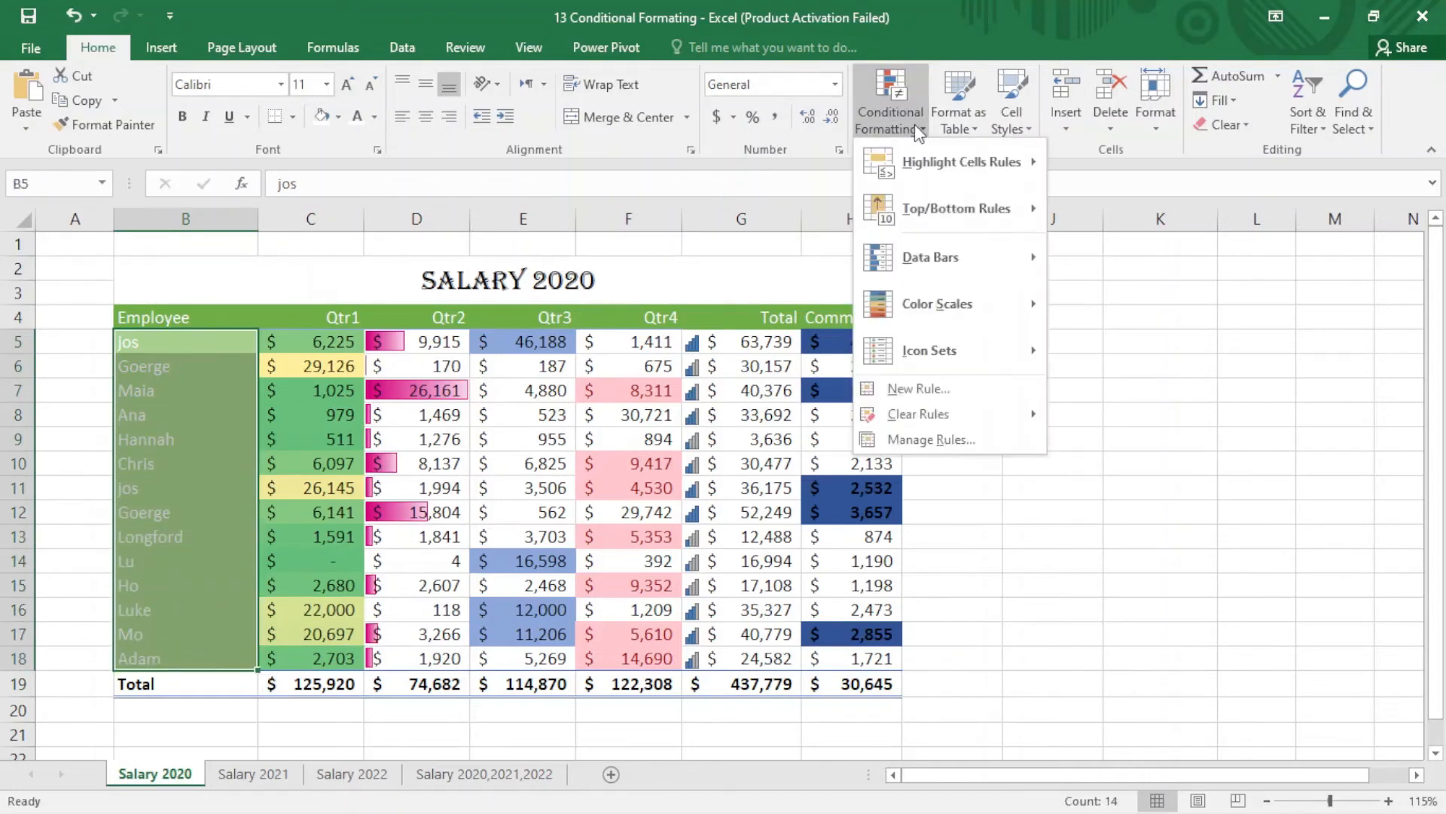
{"action": "left_click", "coordinate": [929, 391]}
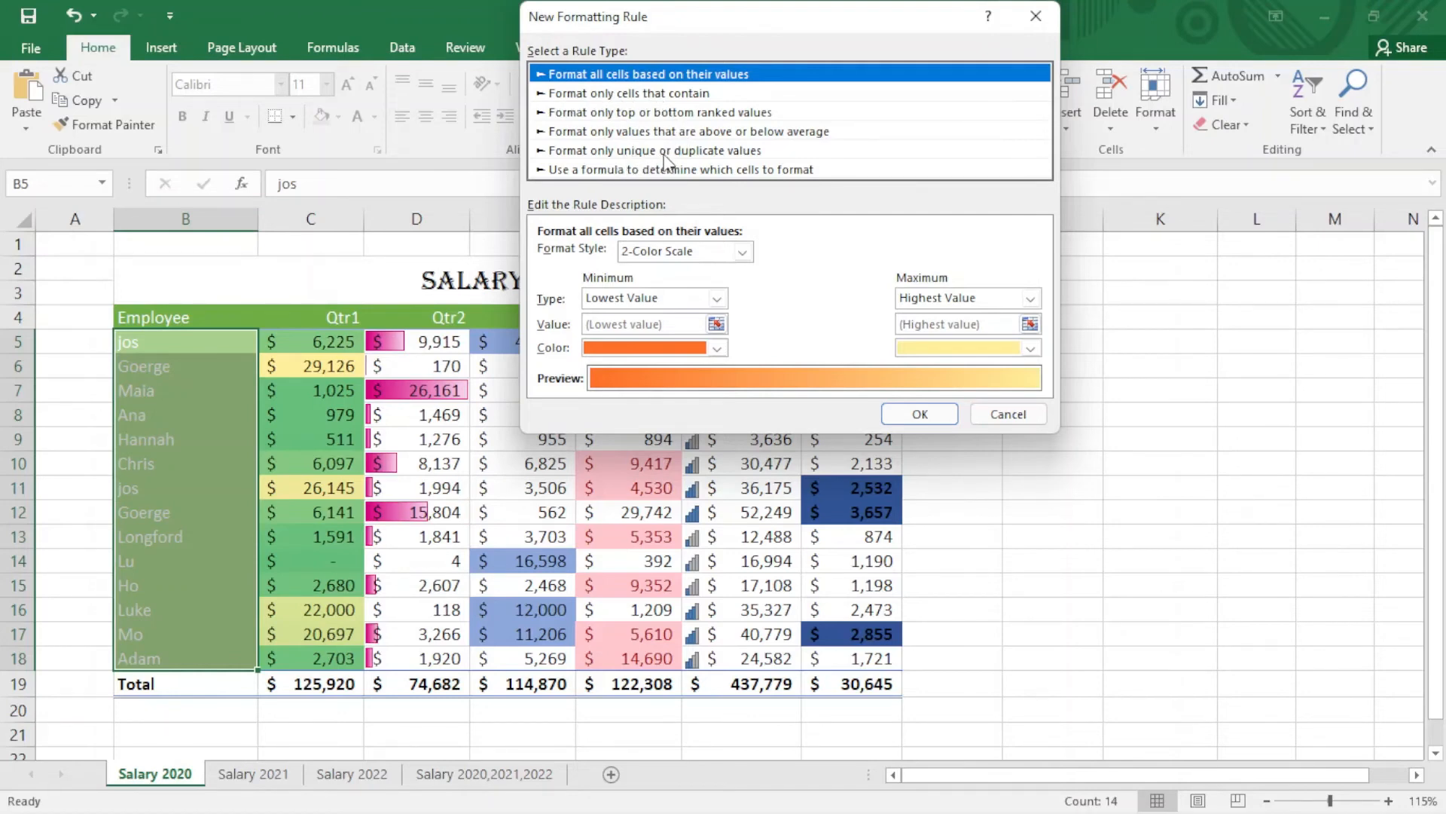
{"action": "left_click", "coordinate": [688, 150]}
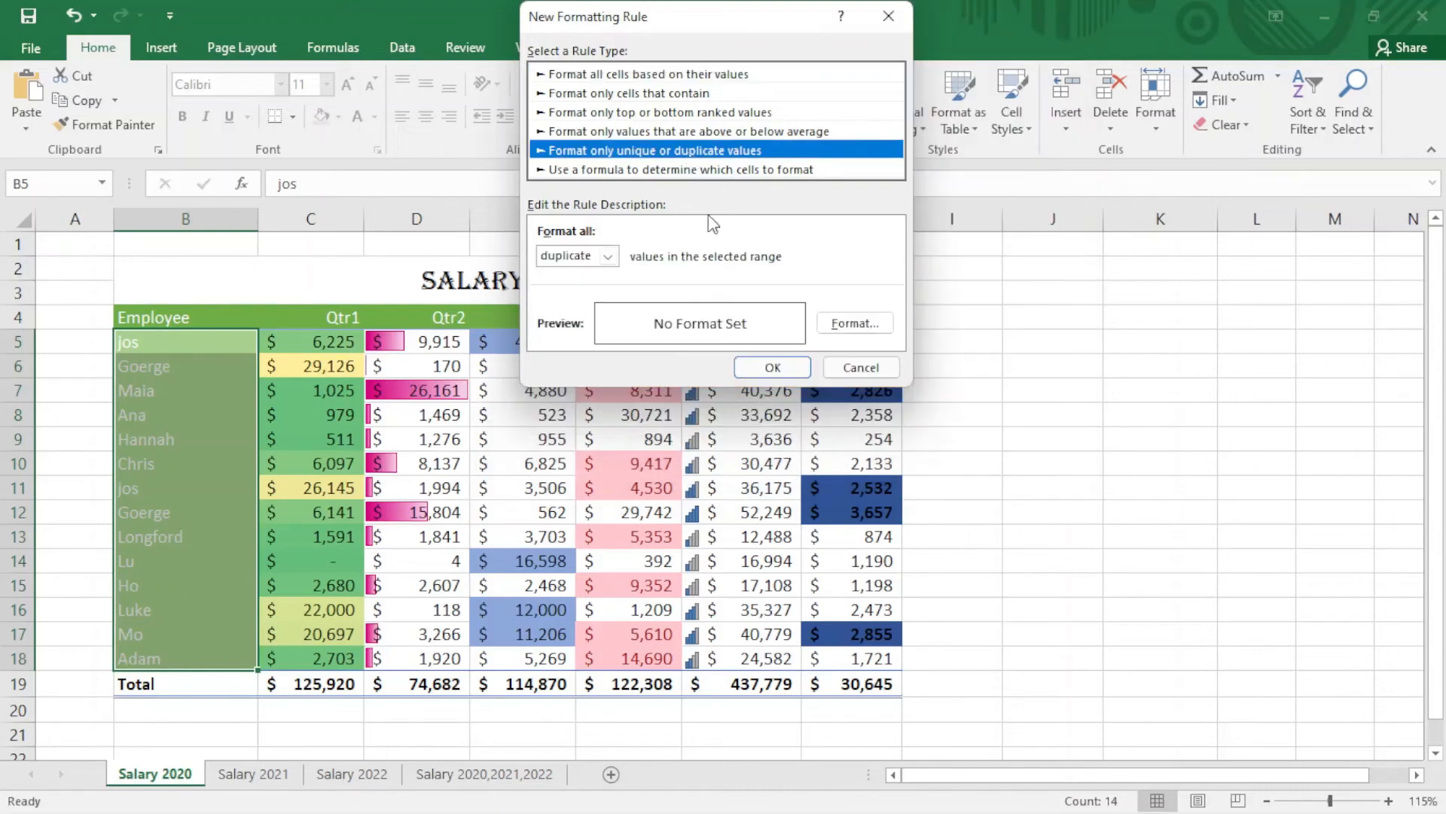
{"action": "left_click", "coordinate": [872, 327]}
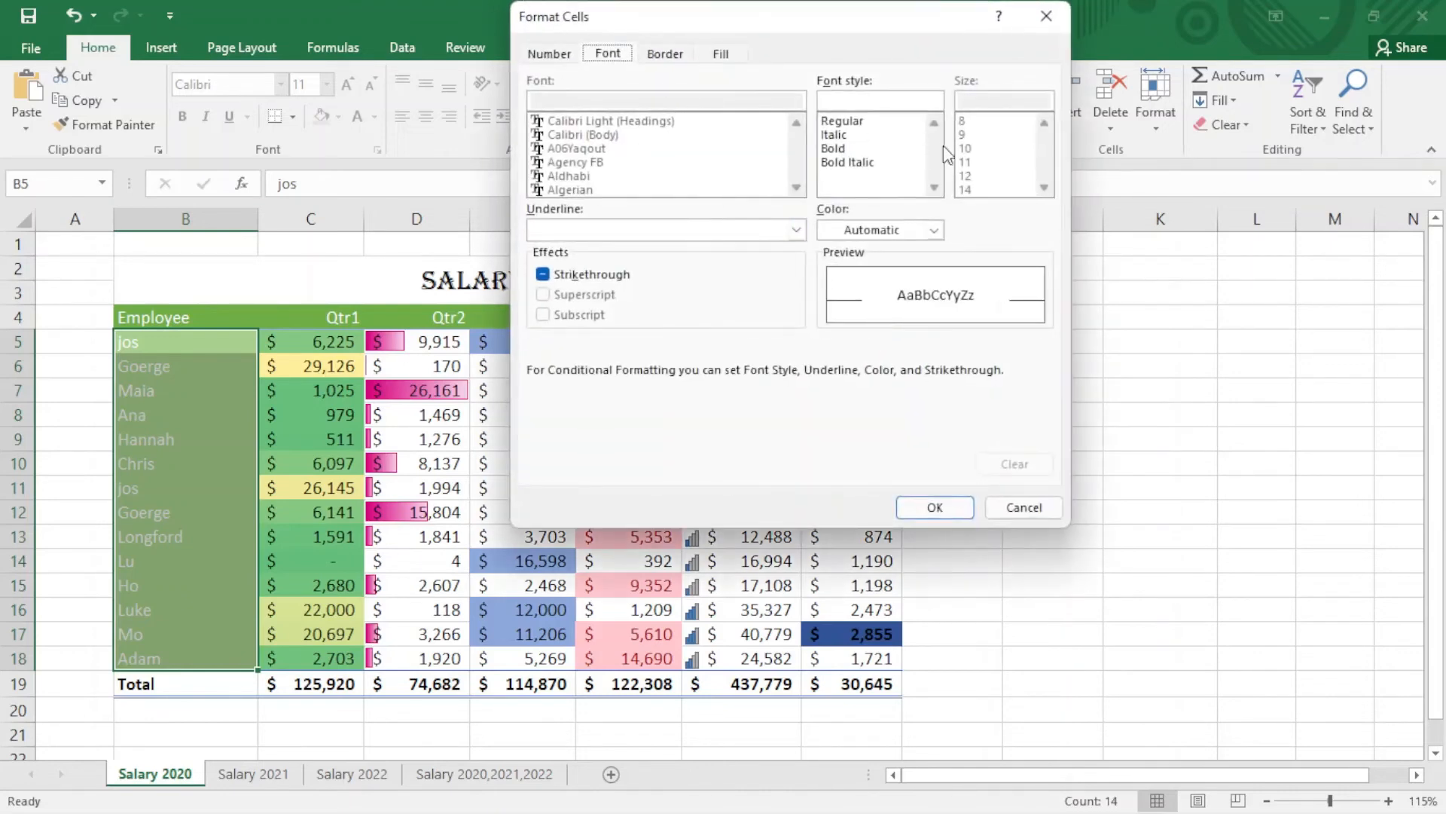
{"action": "left_click", "coordinate": [721, 54]}
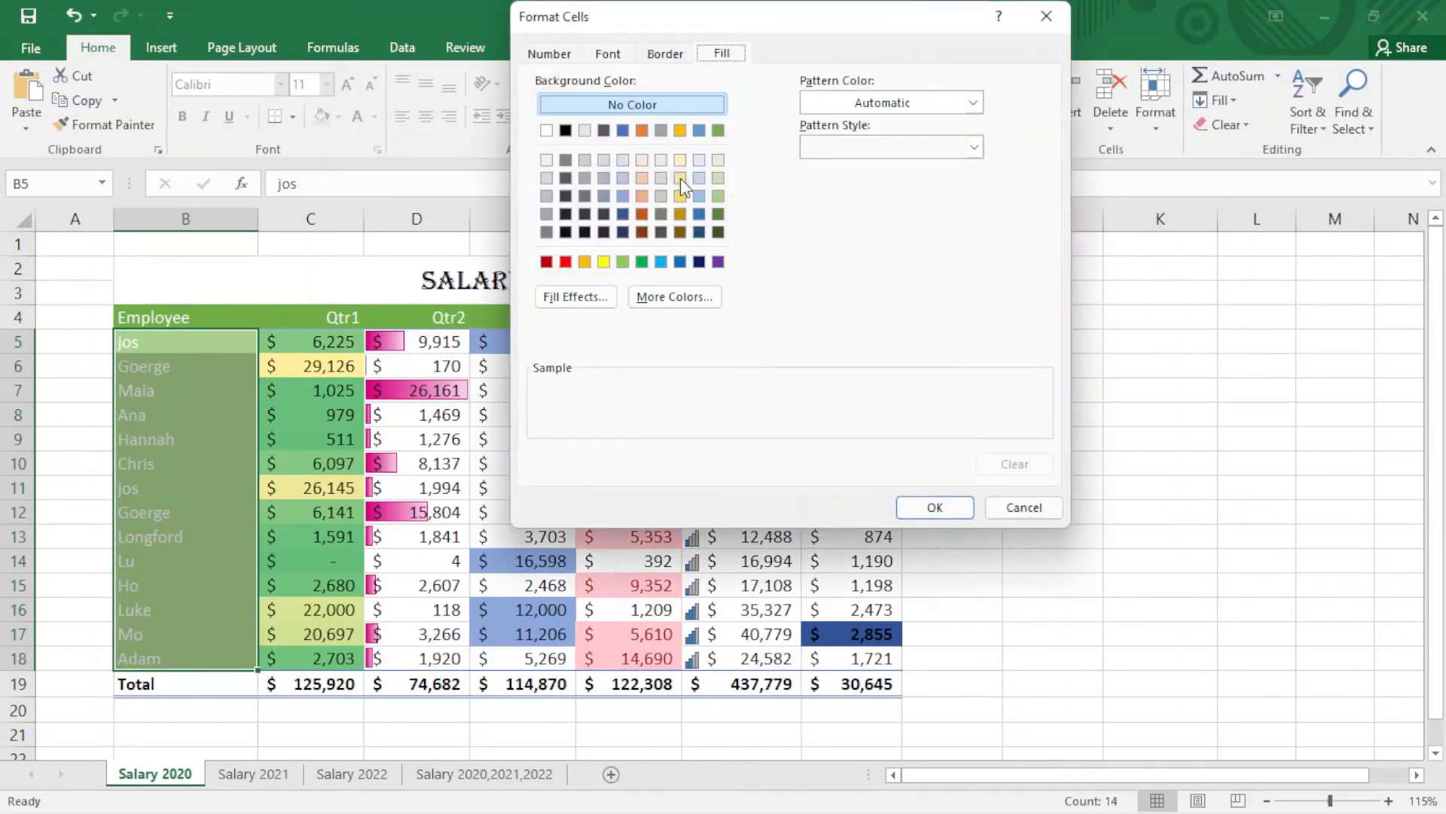
{"action": "left_click", "coordinate": [699, 214]}
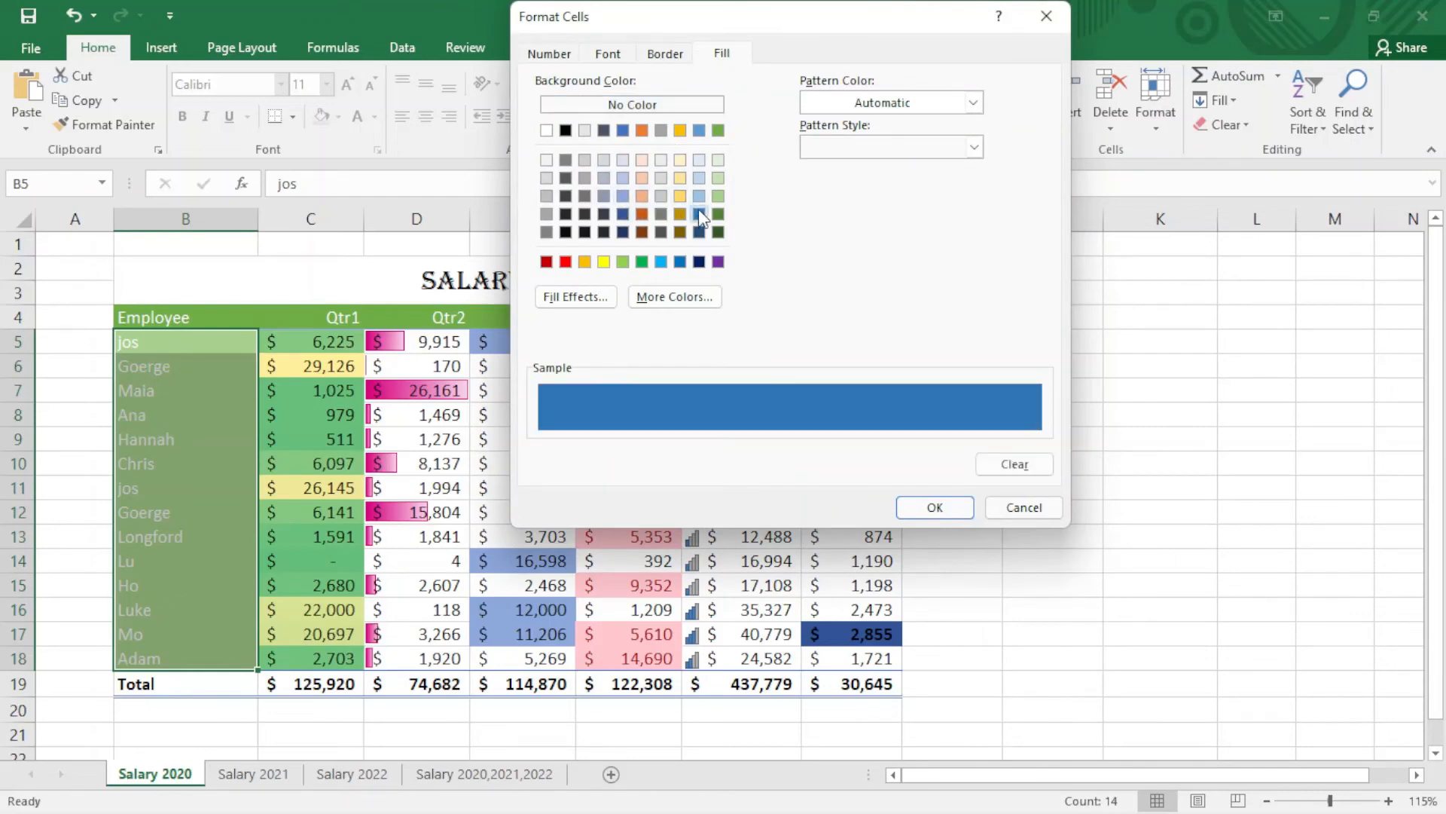
{"action": "left_click", "coordinate": [942, 510]}
{"action": "left_click", "coordinate": [789, 368]}
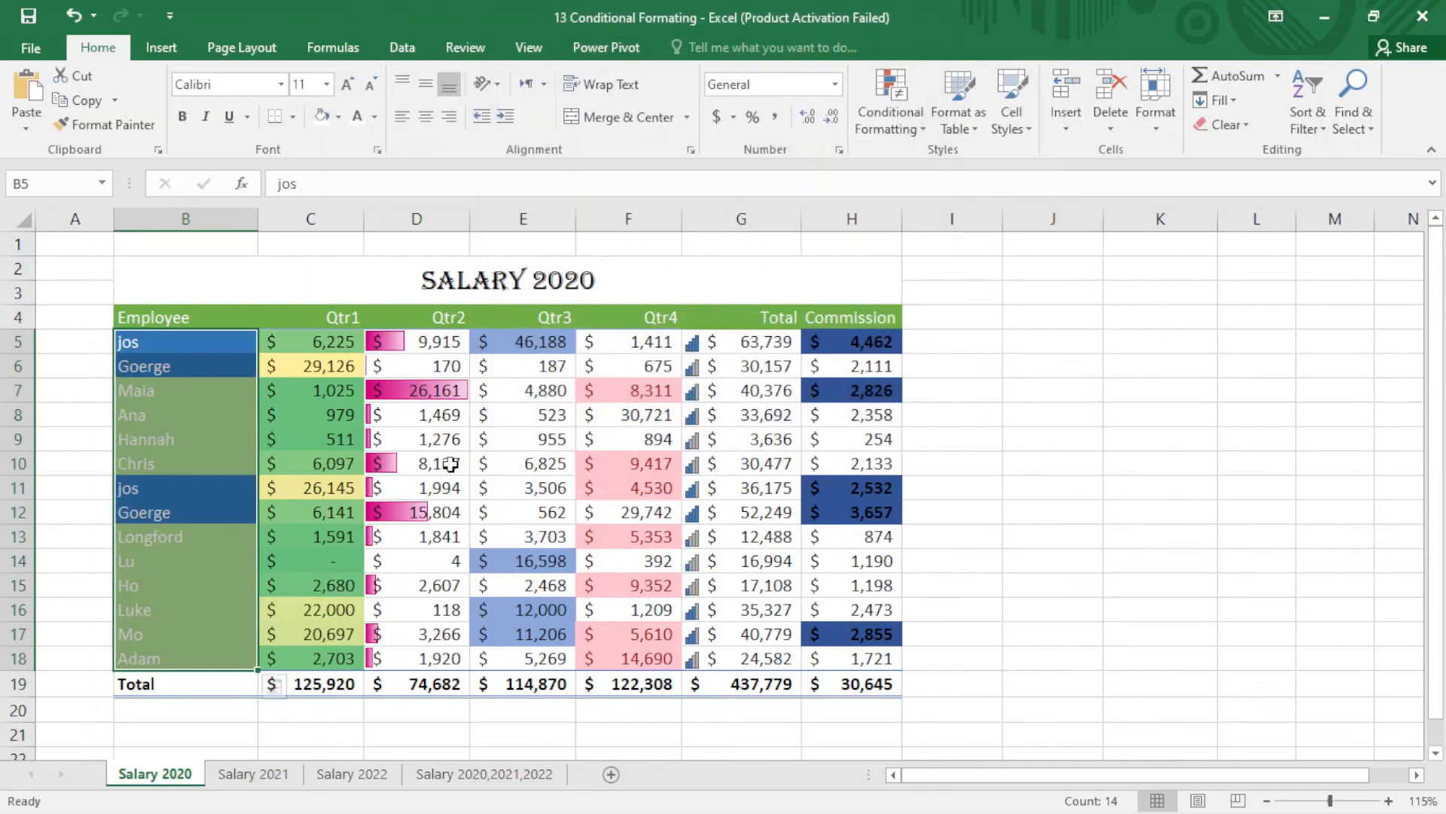
{"action": "left_click", "coordinate": [197, 445]}
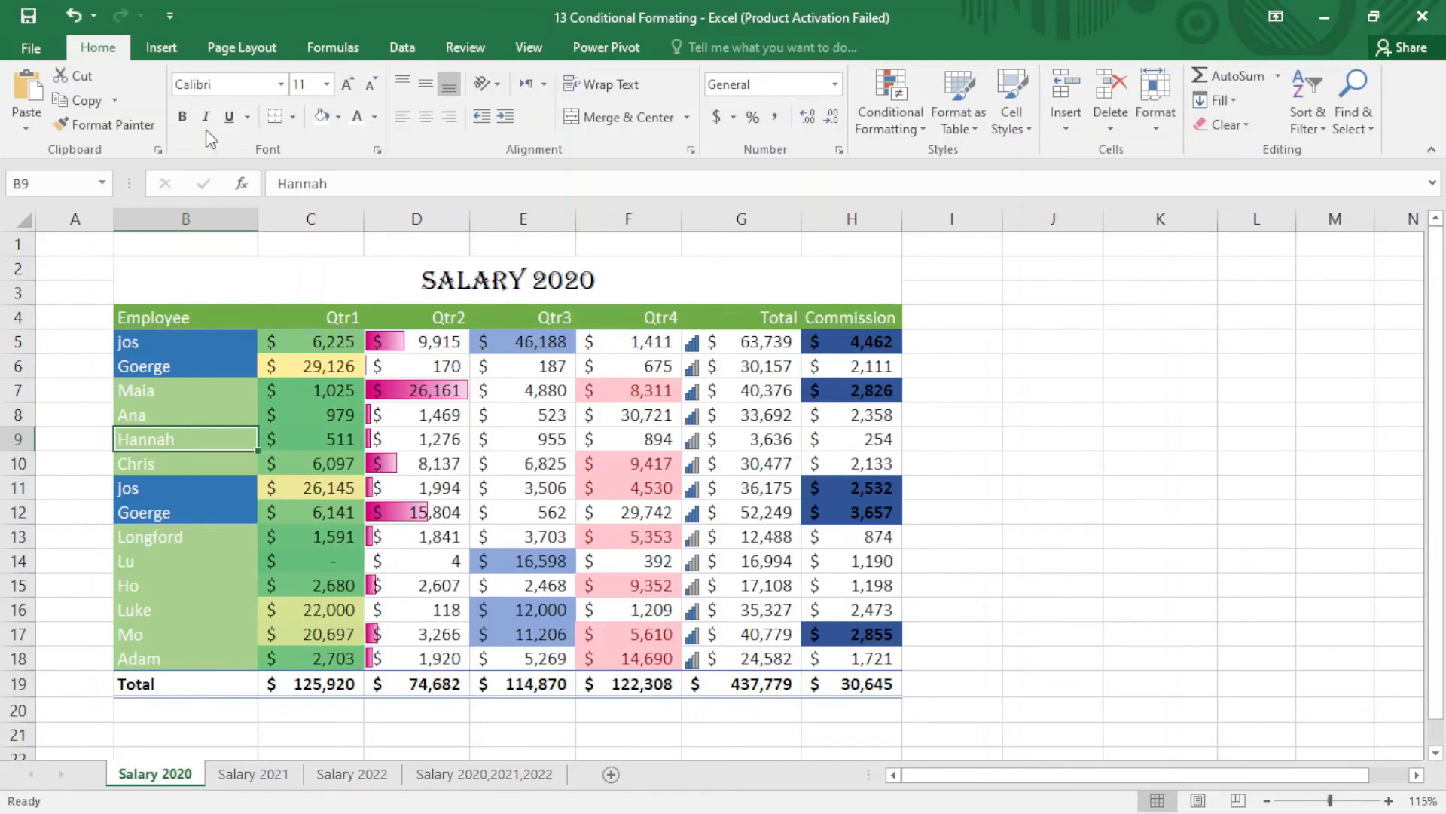
{"action": "left_click", "coordinate": [226, 345]}
{"action": "left_click_drag", "start_coordinate": [216, 491], "coordinate": [214, 509]}
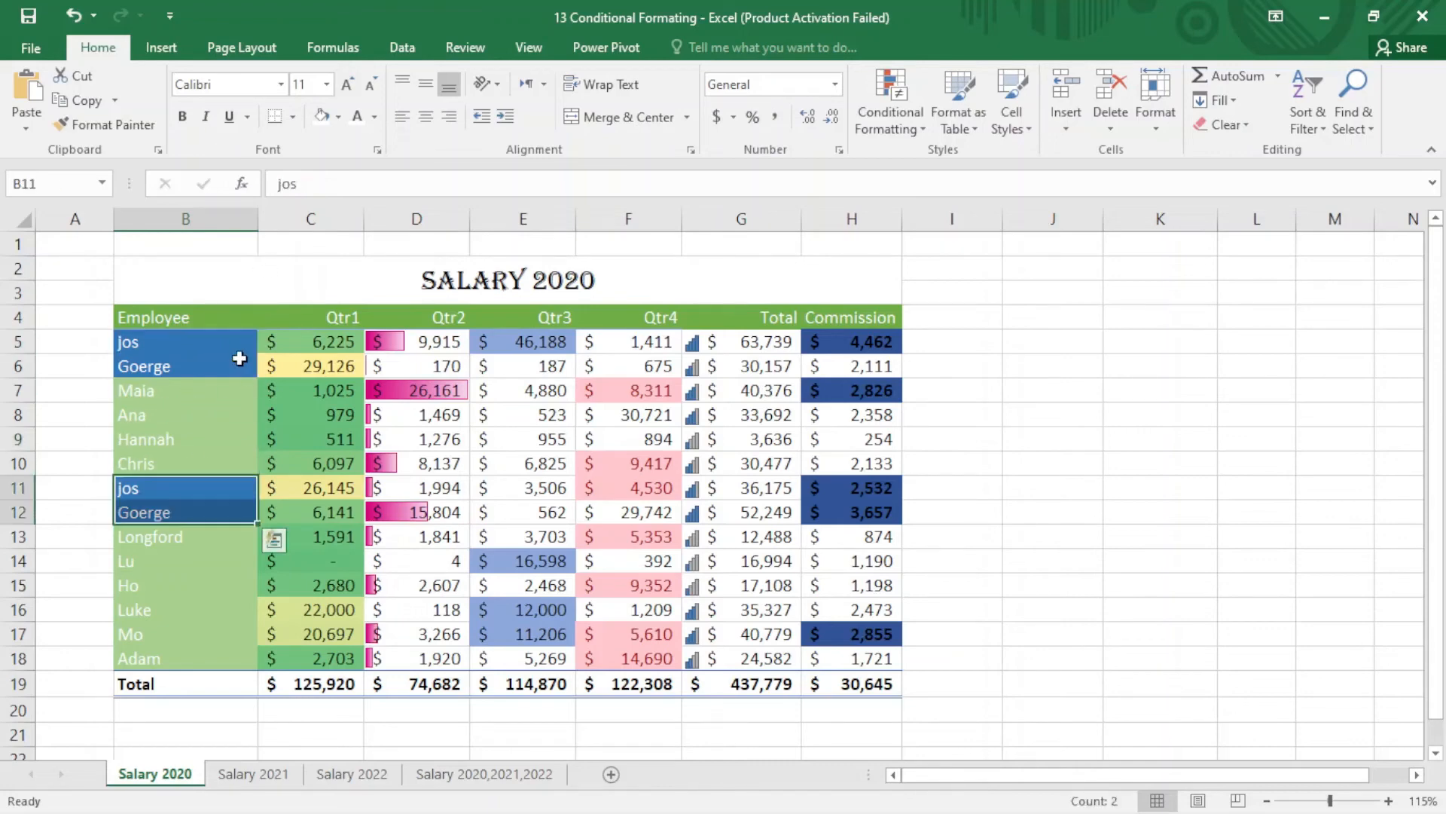
Step: Clear the conditional formatting rules from only the first employee name cell, B5
{"action": "left_click", "coordinate": [235, 347]}
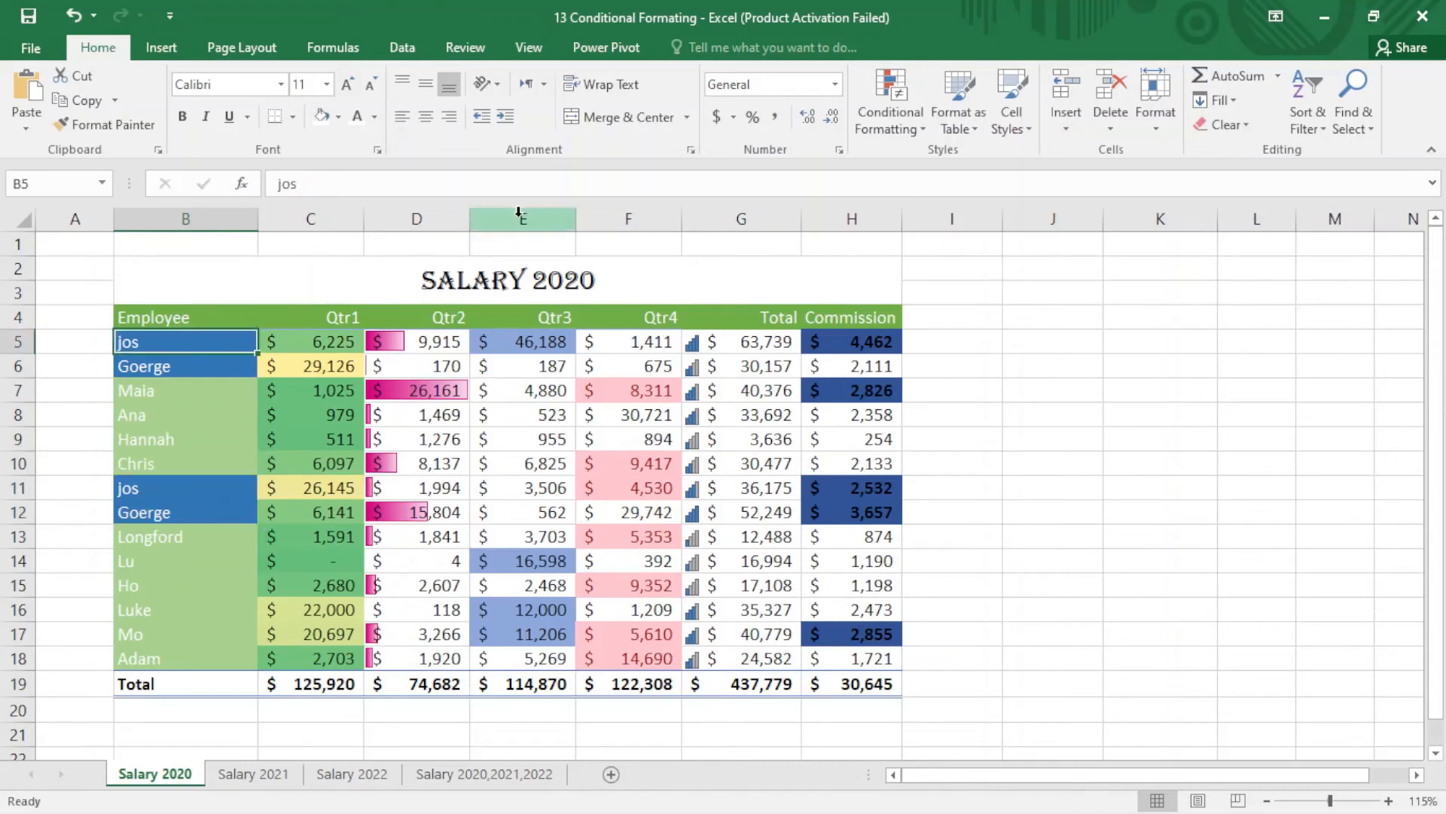
{"action": "left_click", "coordinate": [919, 133]}
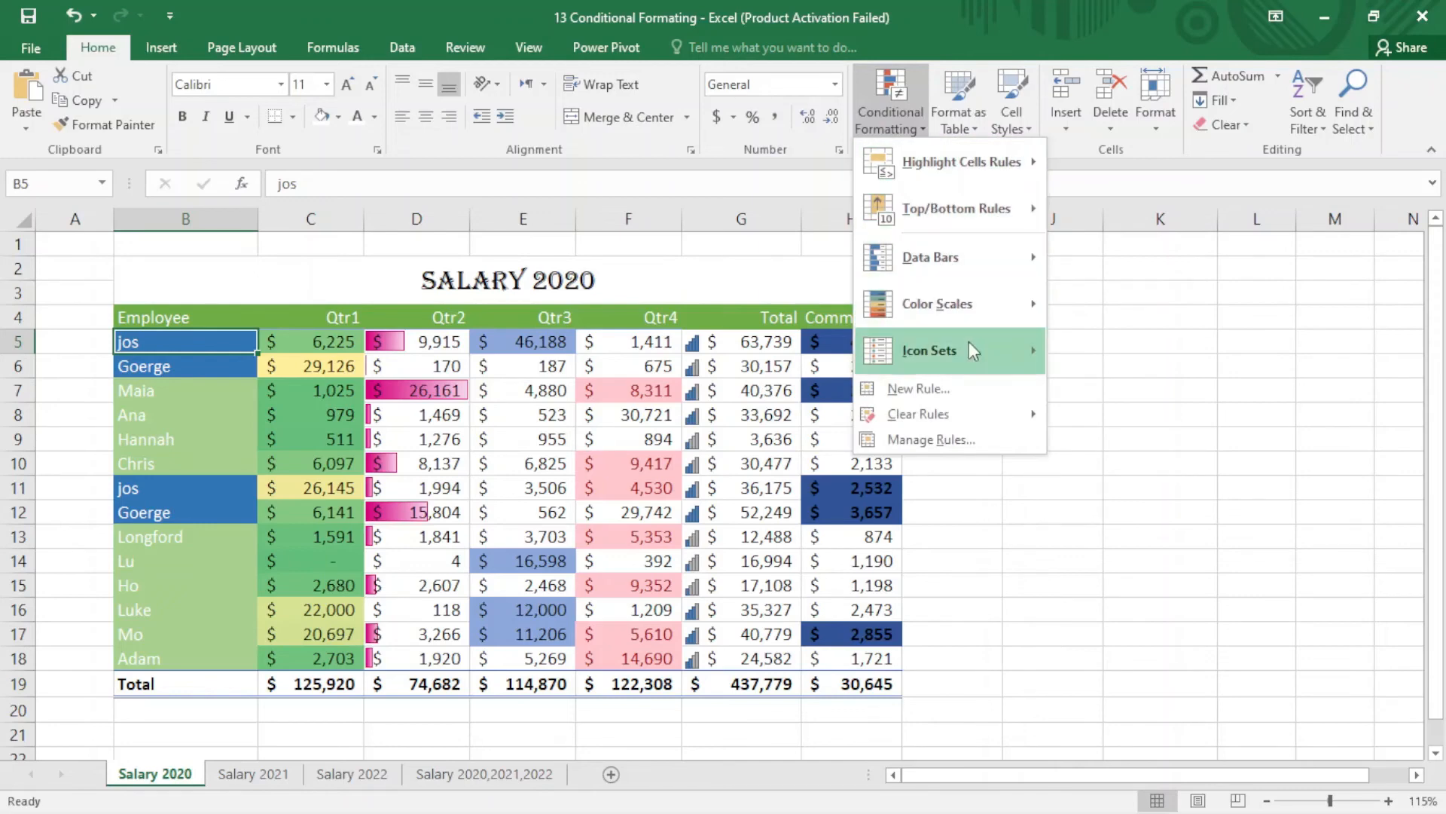
{"action": "mouse_move", "coordinate": [894, 418]}
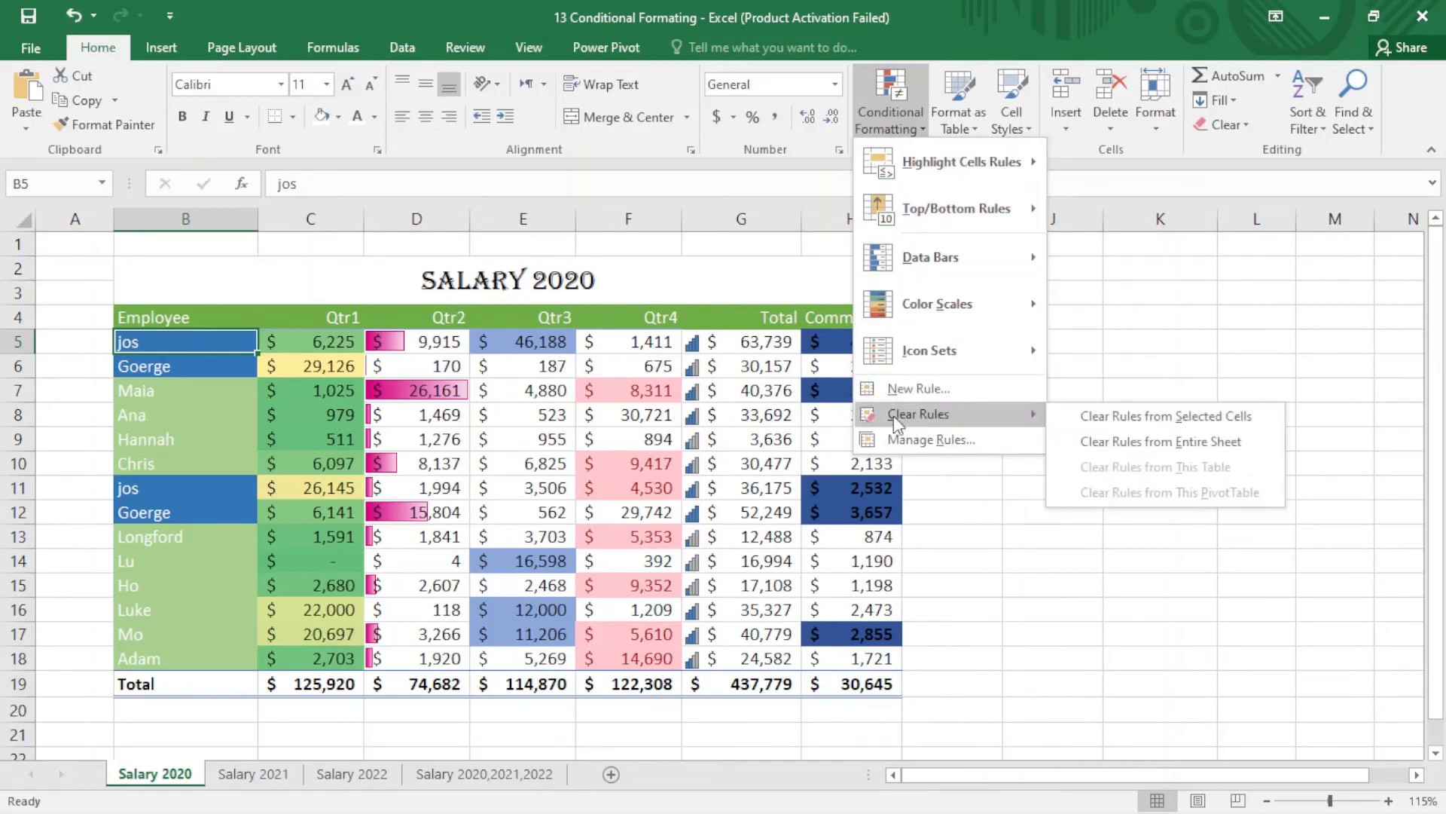
{"action": "left_click", "coordinate": [1145, 422]}
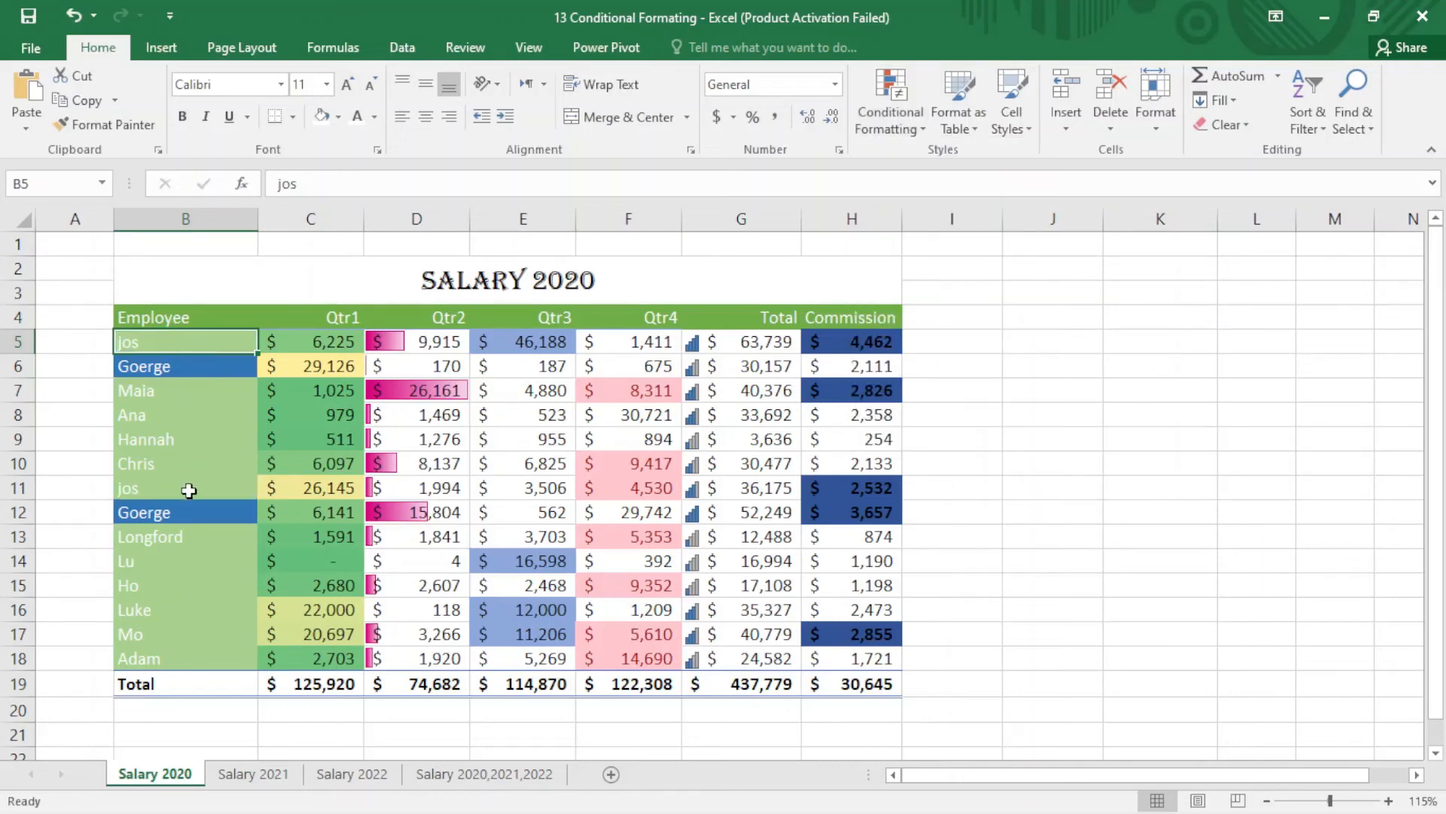
Step: Clear all conditional formatting rules from the entire Salary 2020 sheet
{"action": "left_click", "coordinate": [284, 364]}
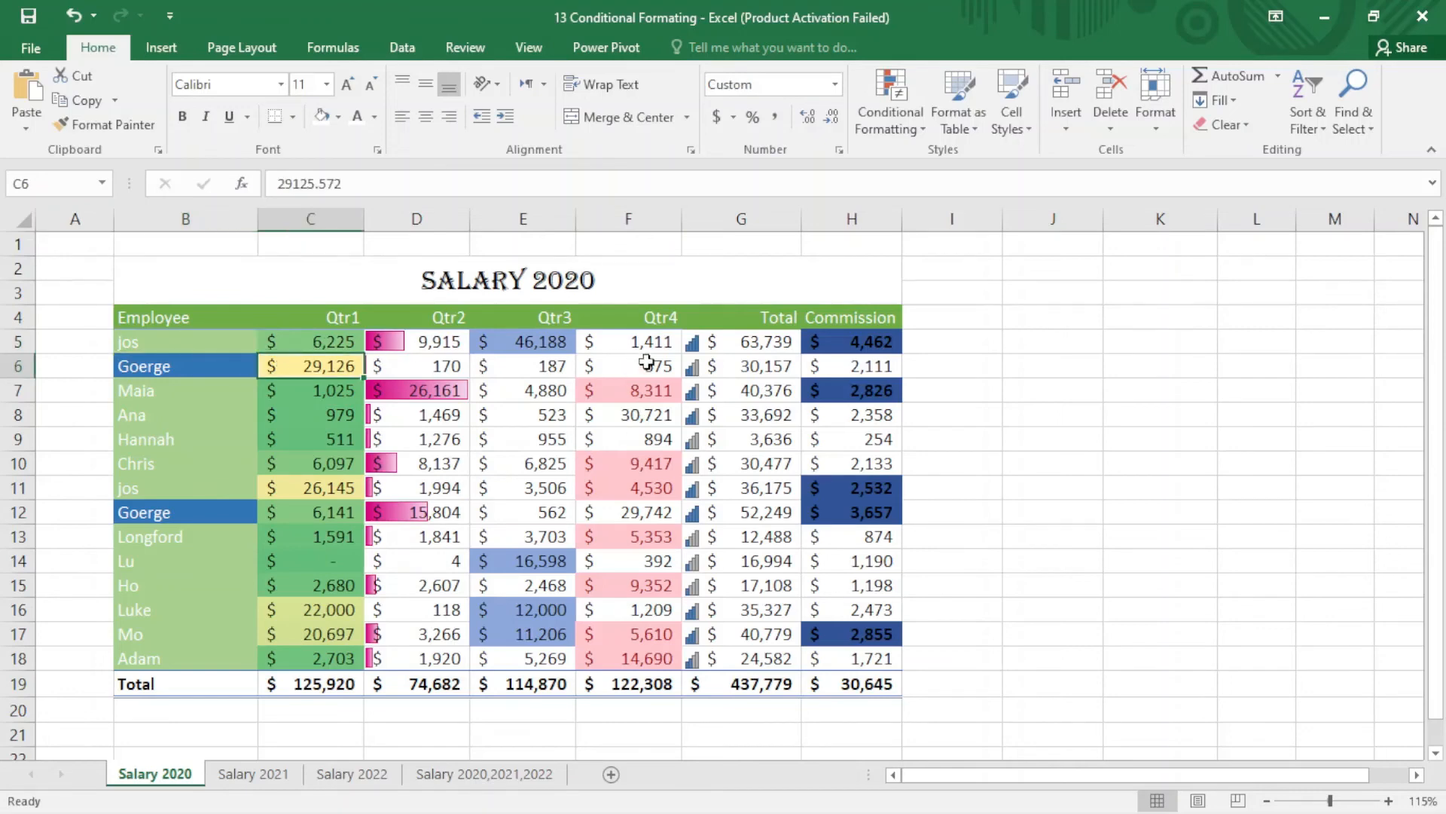
{"action": "left_click", "coordinate": [899, 133]}
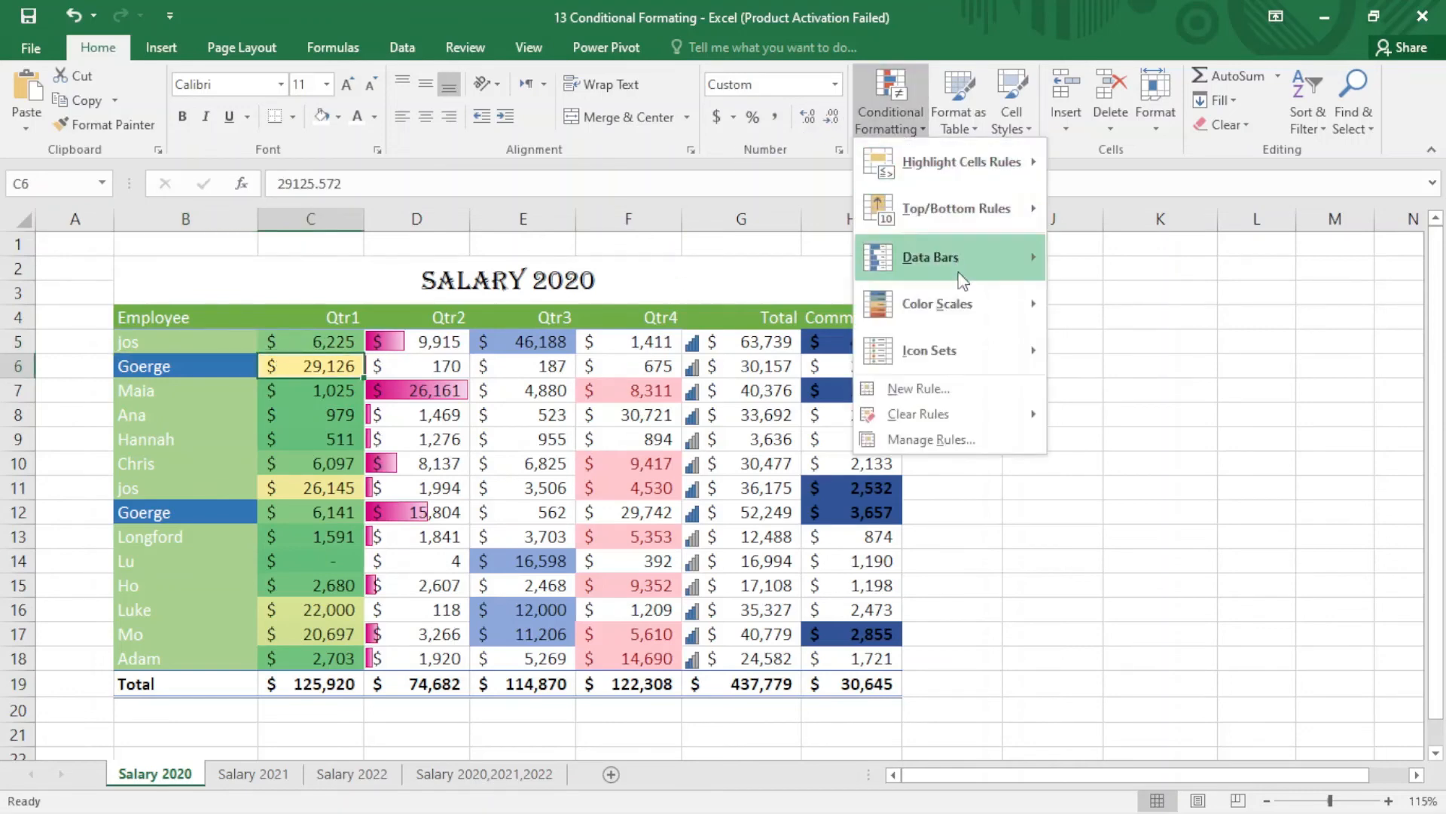
{"action": "mouse_move", "coordinate": [988, 420]}
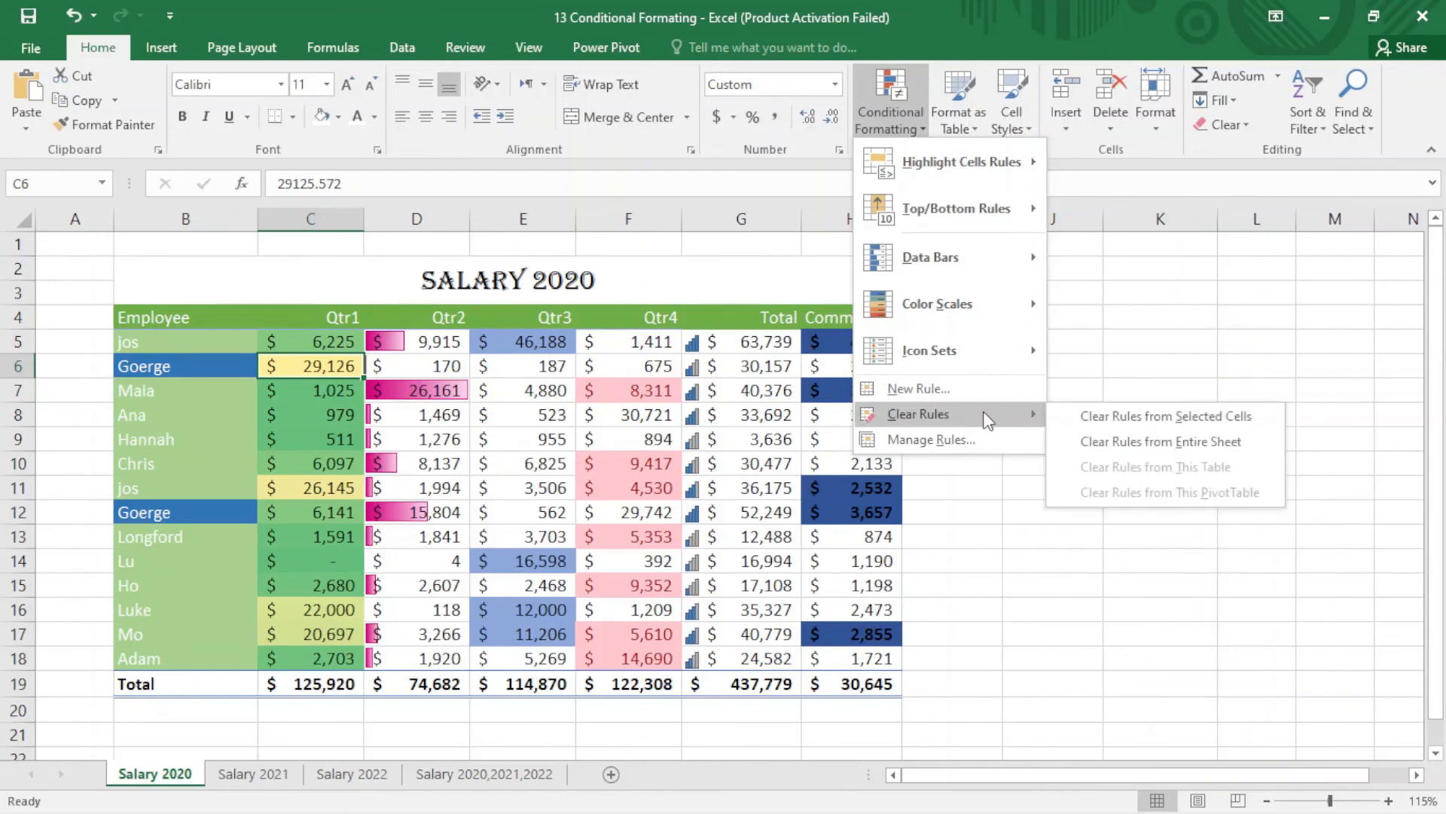
{"action": "left_click", "coordinate": [1148, 450]}
{"action": "left_click", "coordinate": [602, 463]}
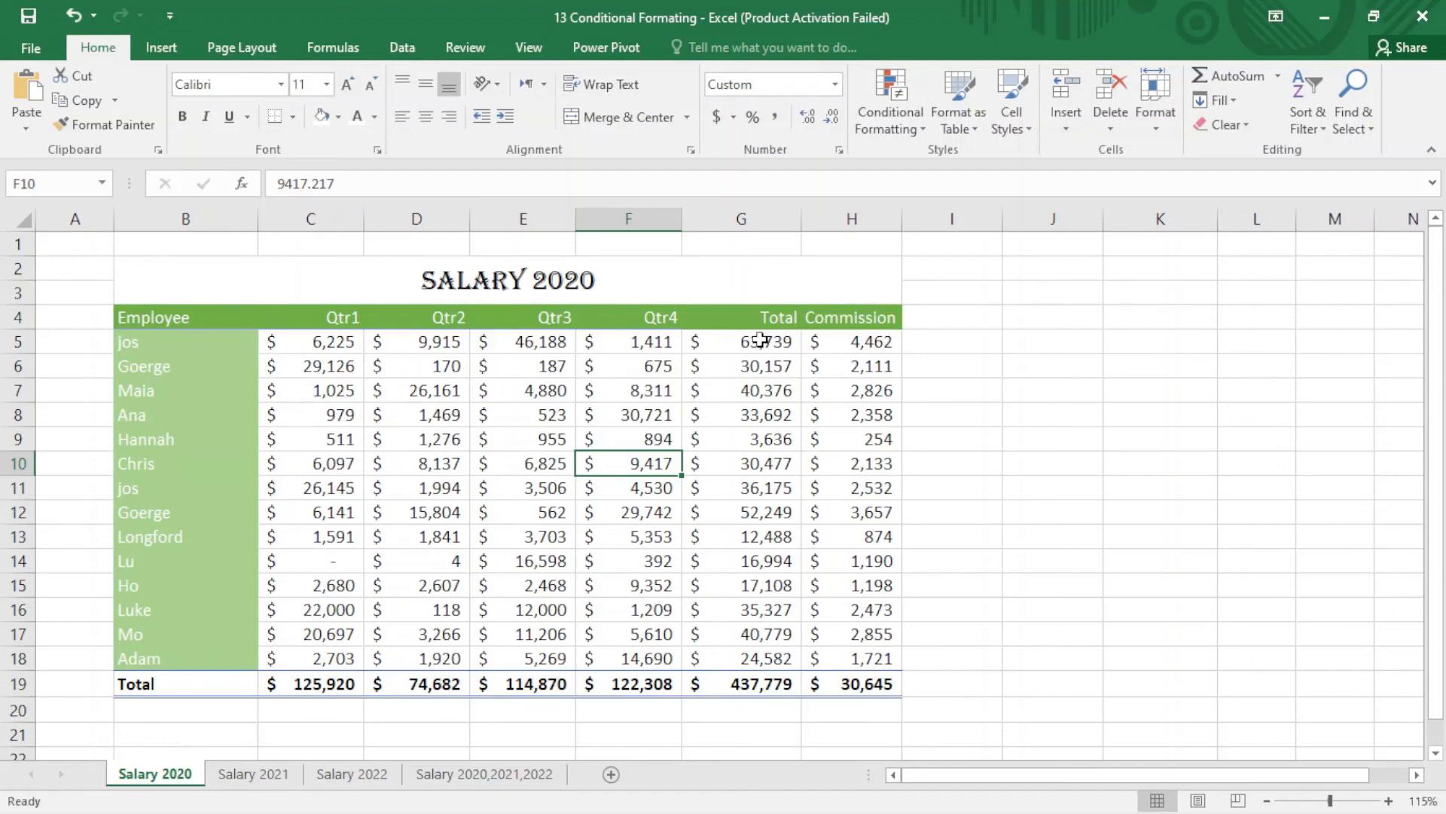
Step: Add the Indicators icon set with circled check mark, exclamation mark and cross to the Total values in G5:G18
{"action": "left_click_drag", "start_coordinate": [759, 345], "coordinate": [759, 659]}
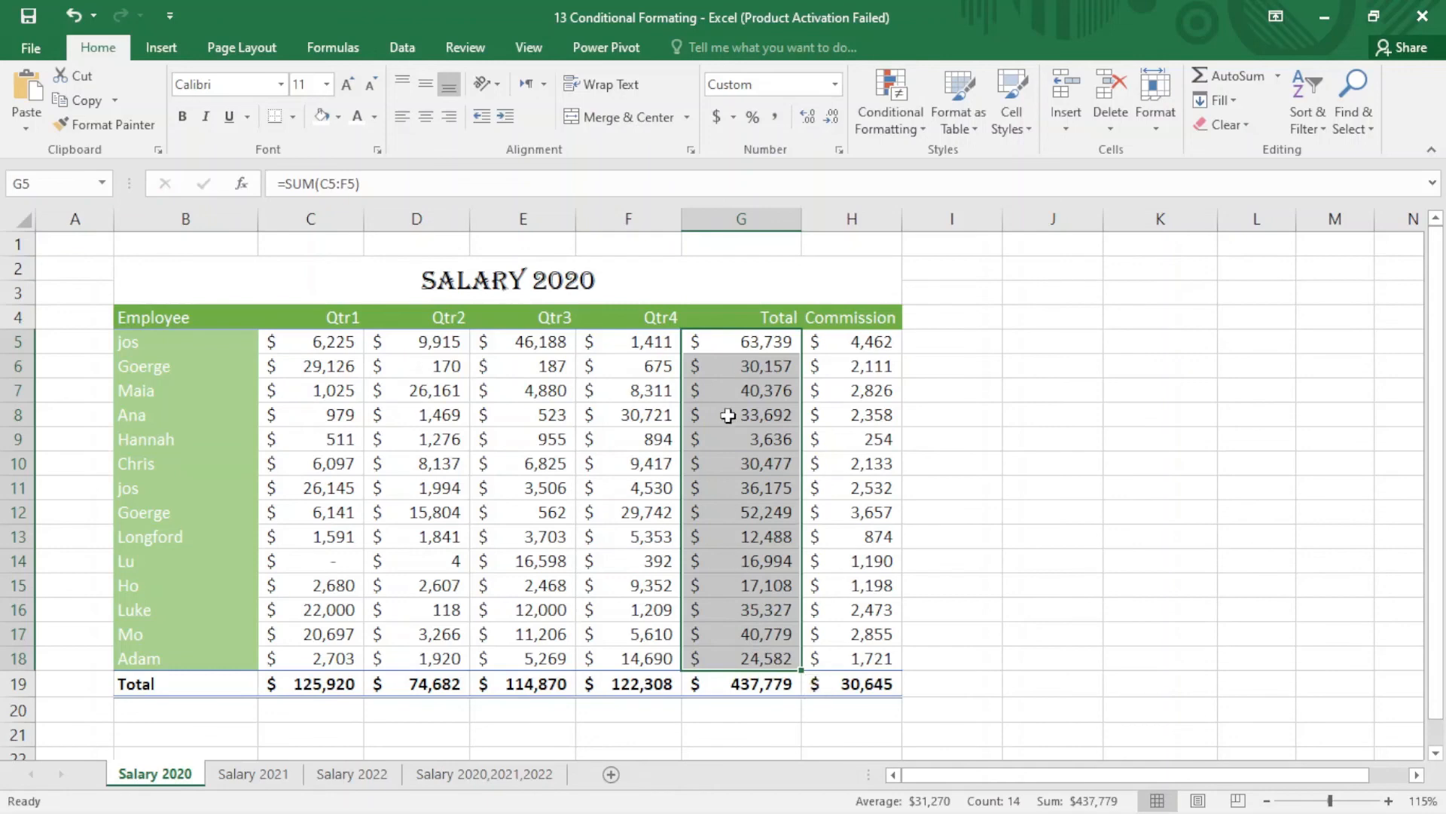
{"action": "left_click", "coordinate": [910, 128]}
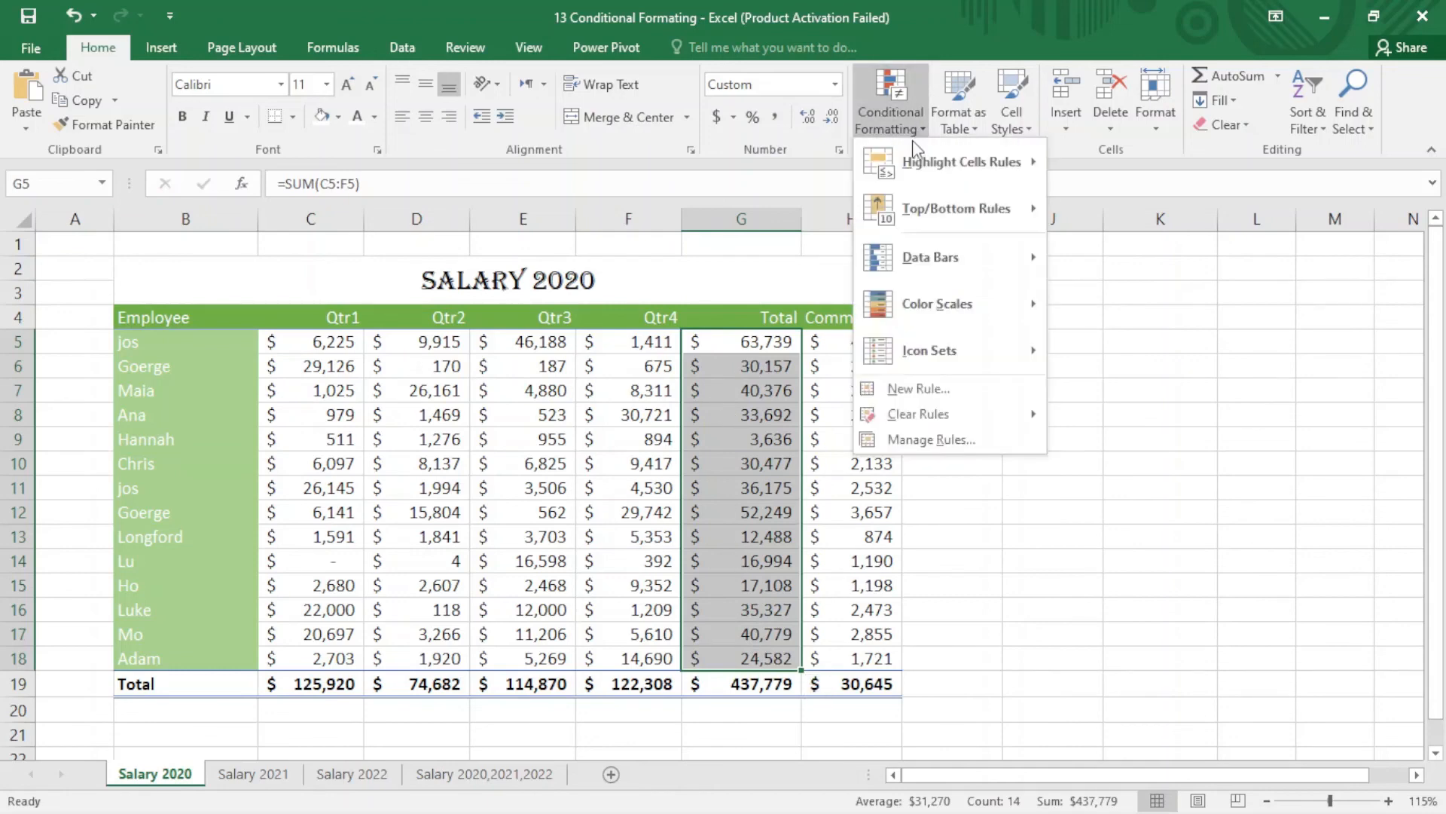
{"action": "mouse_move", "coordinate": [975, 303]}
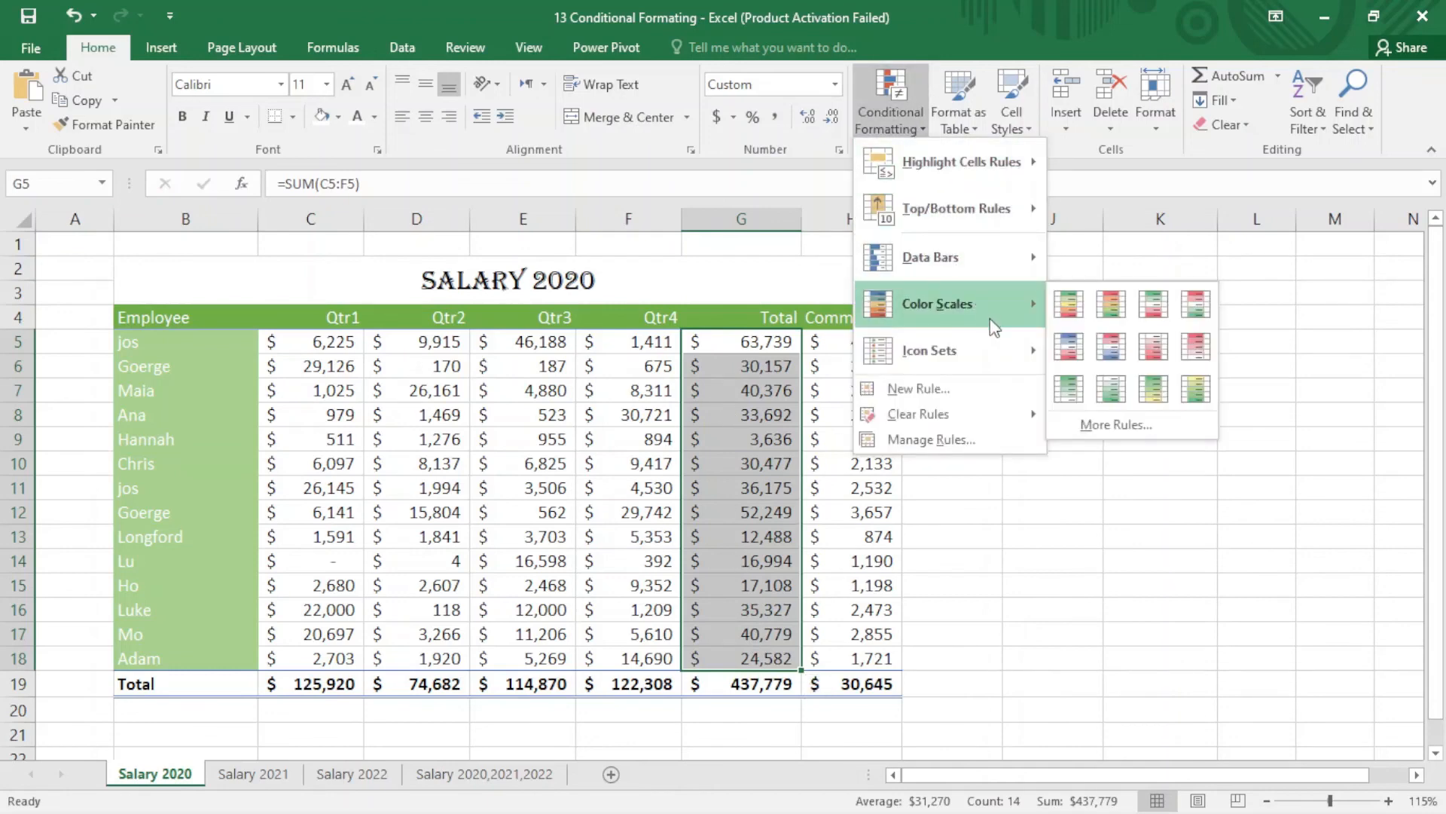
{"action": "mouse_move", "coordinate": [1024, 349]}
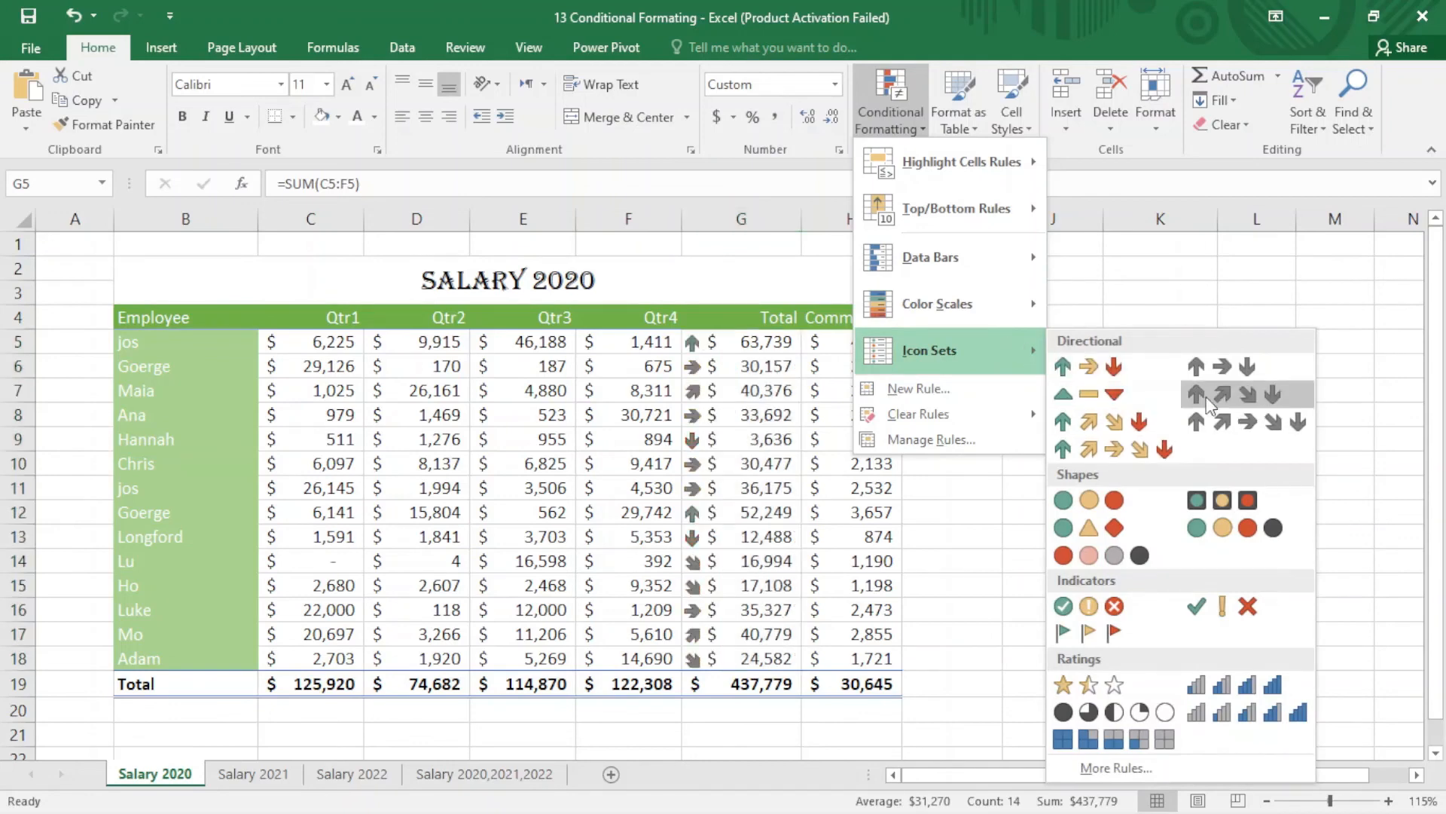
{"action": "left_click", "coordinate": [1114, 610]}
{"action": "left_click", "coordinate": [865, 493]}
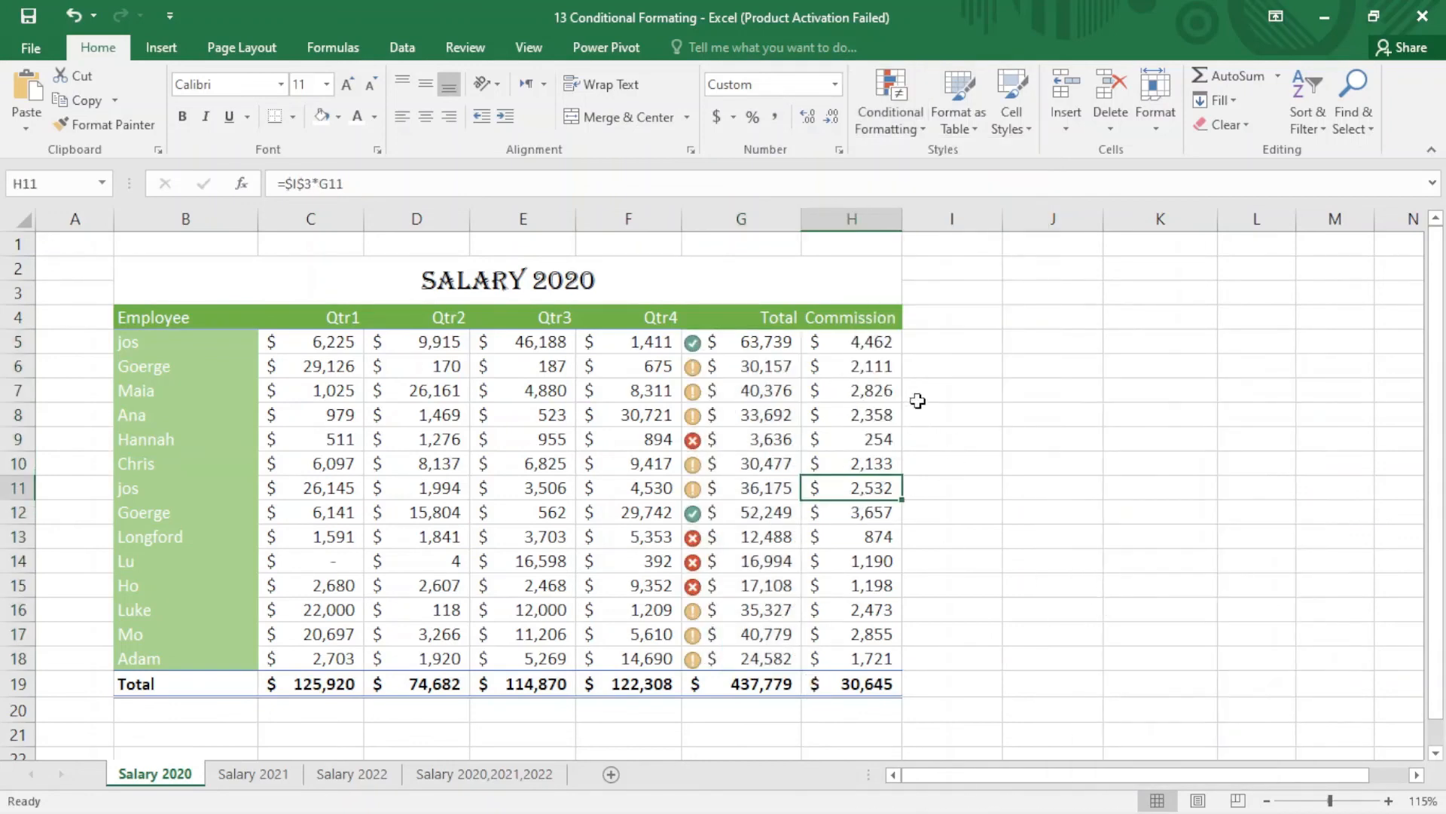